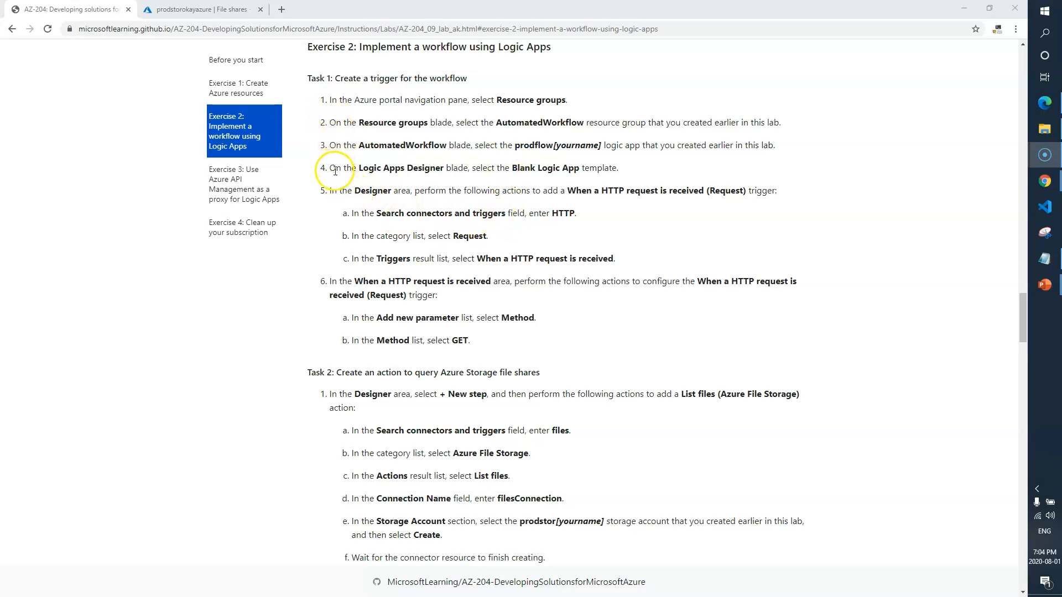
# Open the prodflowokayazure logic app from the AutomatedWorkflow resource group and start its designer with the Blank Logic App template.
pyautogui.click(211, 12)
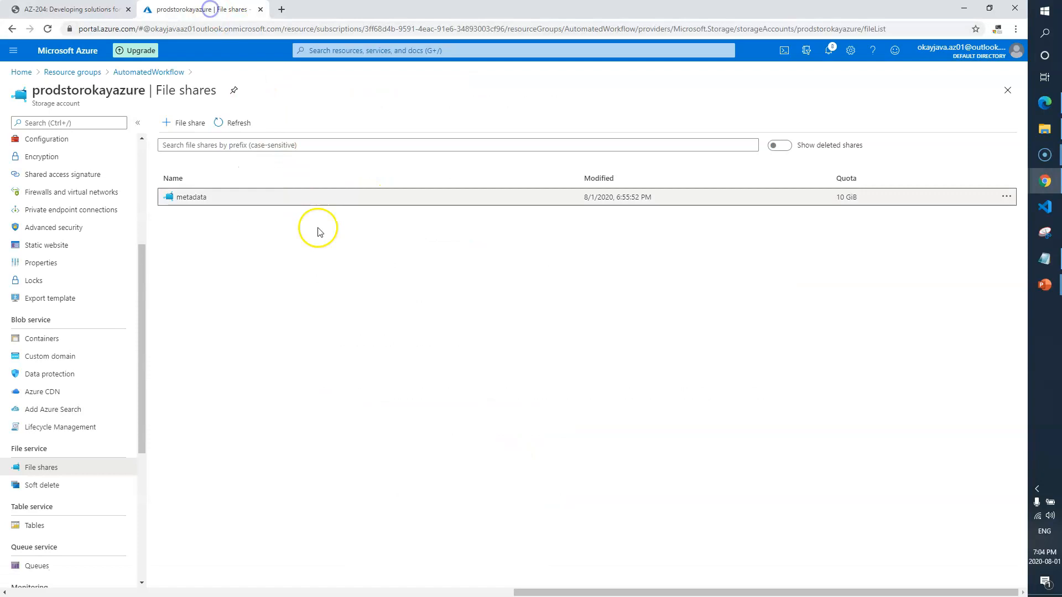
pyautogui.click(1008, 91)
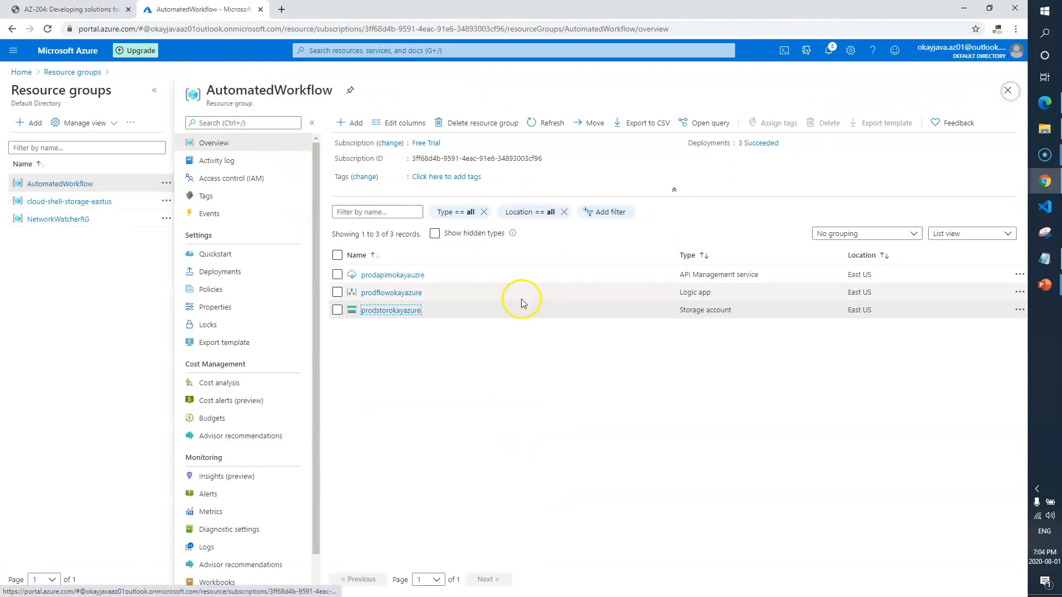
pyautogui.click(398, 294)
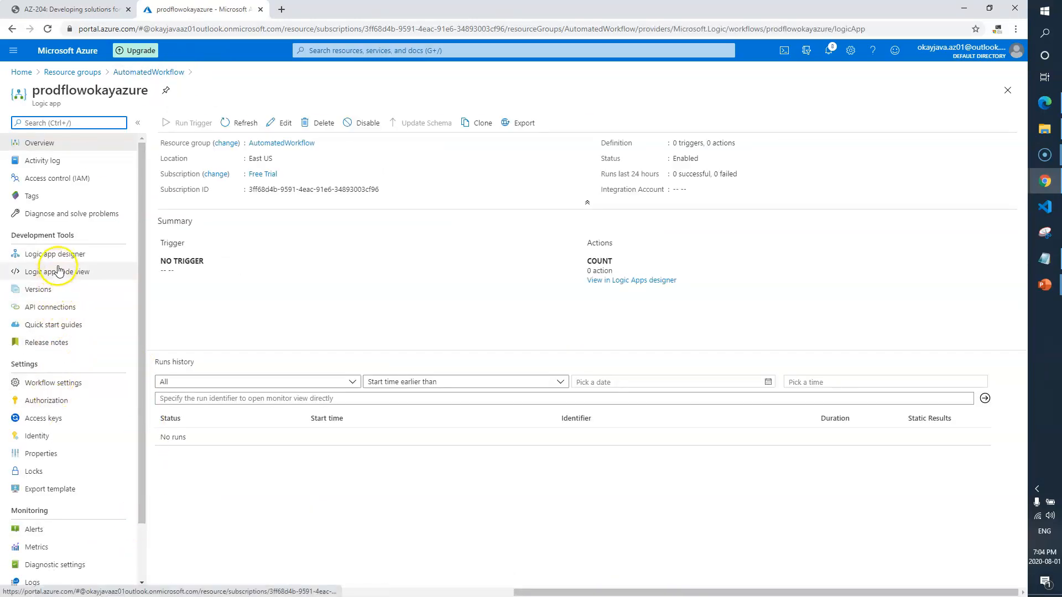
pyautogui.click(69, 255)
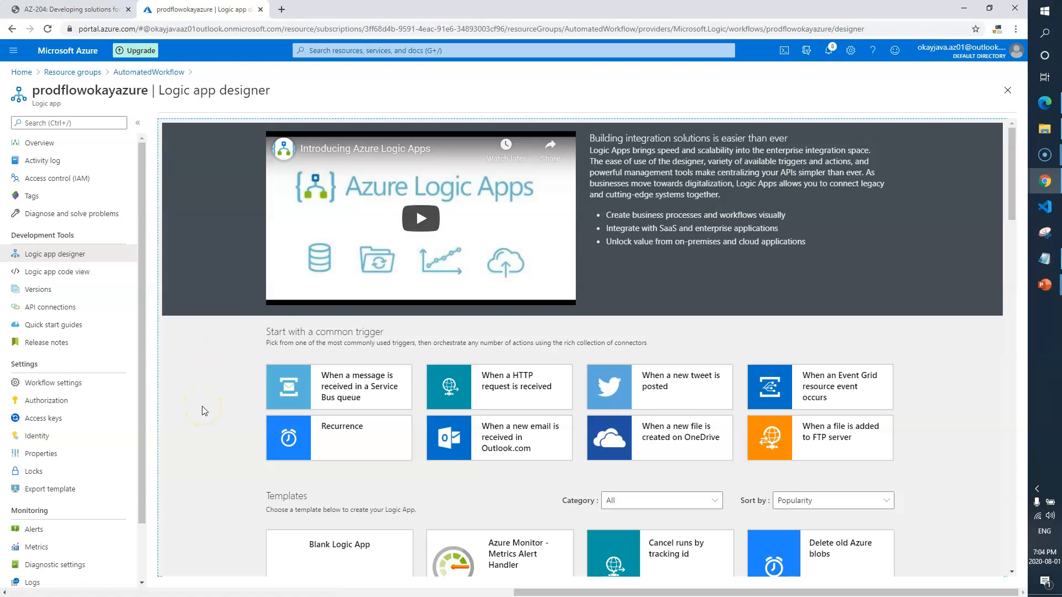
pyautogui.scroll(-2, 204, 411)
pyautogui.click(363, 467)
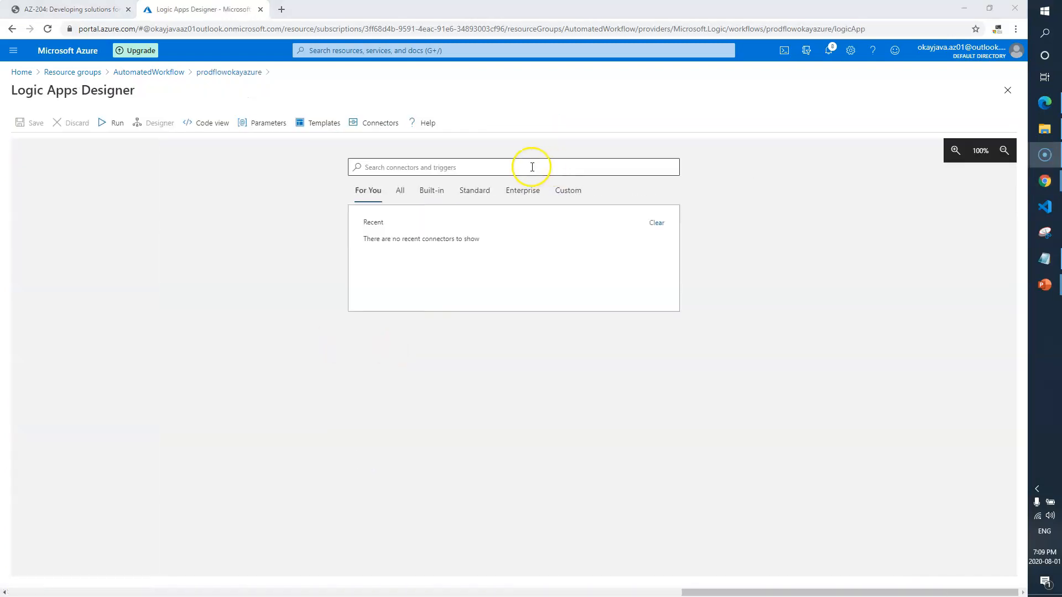
# Search the built-in connectors for "http" and add the "When a HTTP request is received" trigger.
pyautogui.click(532, 167)
pyautogui.write('http')
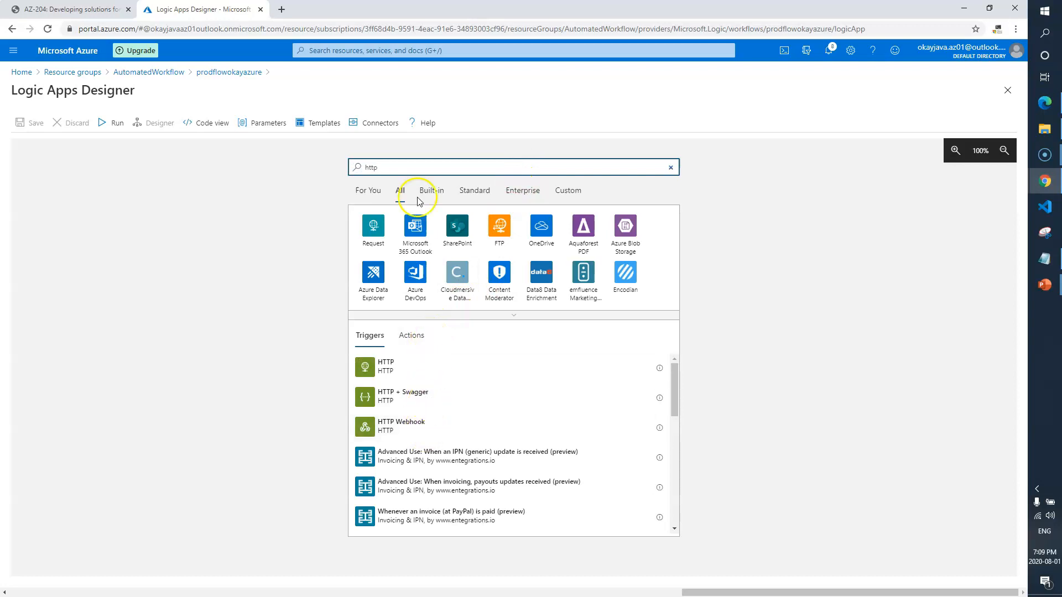
pyautogui.click(433, 191)
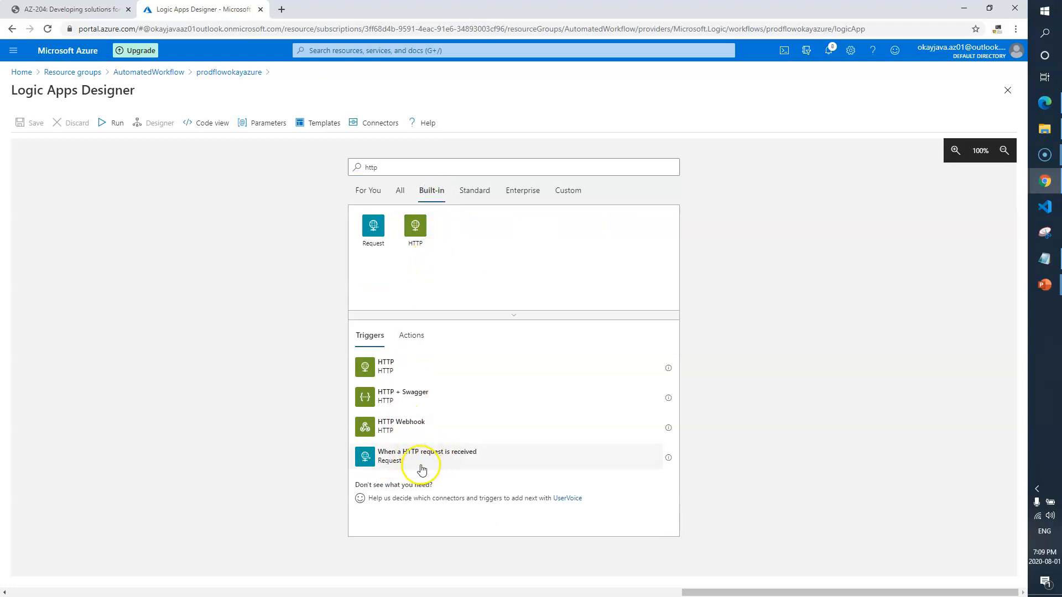
pyautogui.click(463, 455)
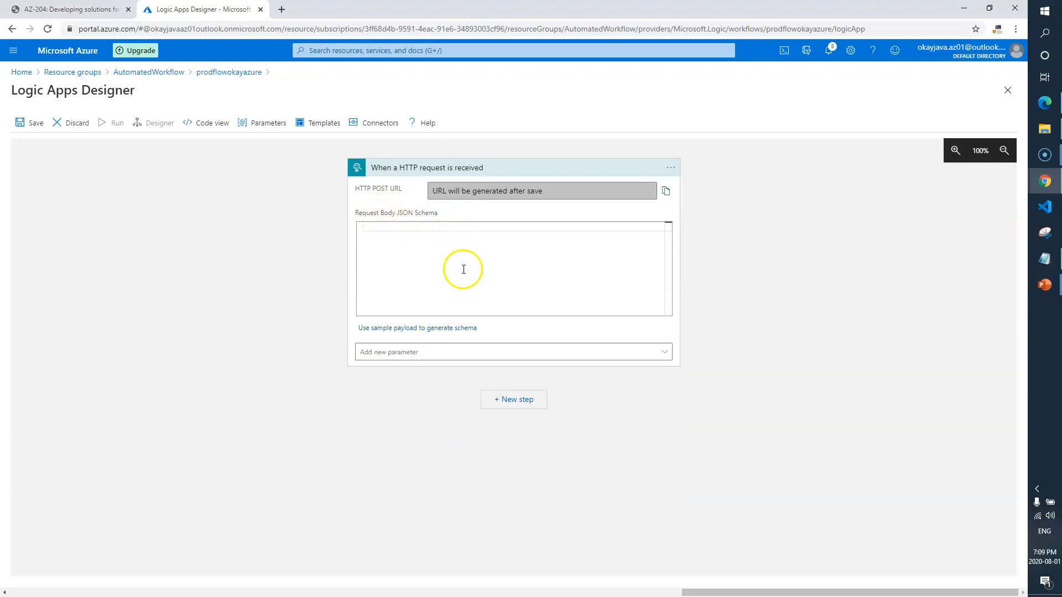
# Add the Method parameter to the HTTP request trigger and set it to GET.
pyautogui.click(424, 352)
pyautogui.click(387, 406)
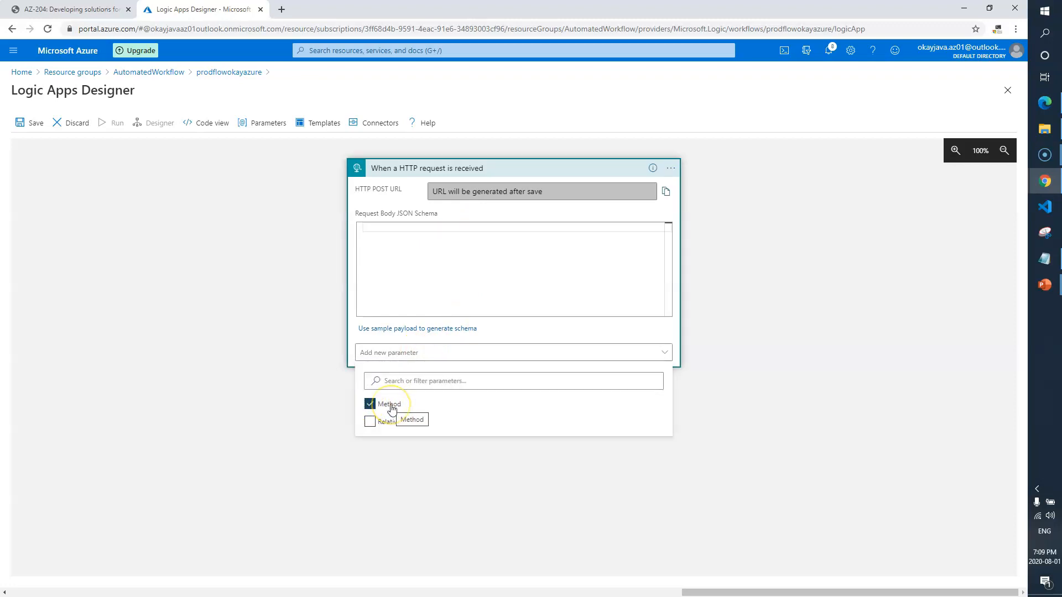
pyautogui.click(556, 467)
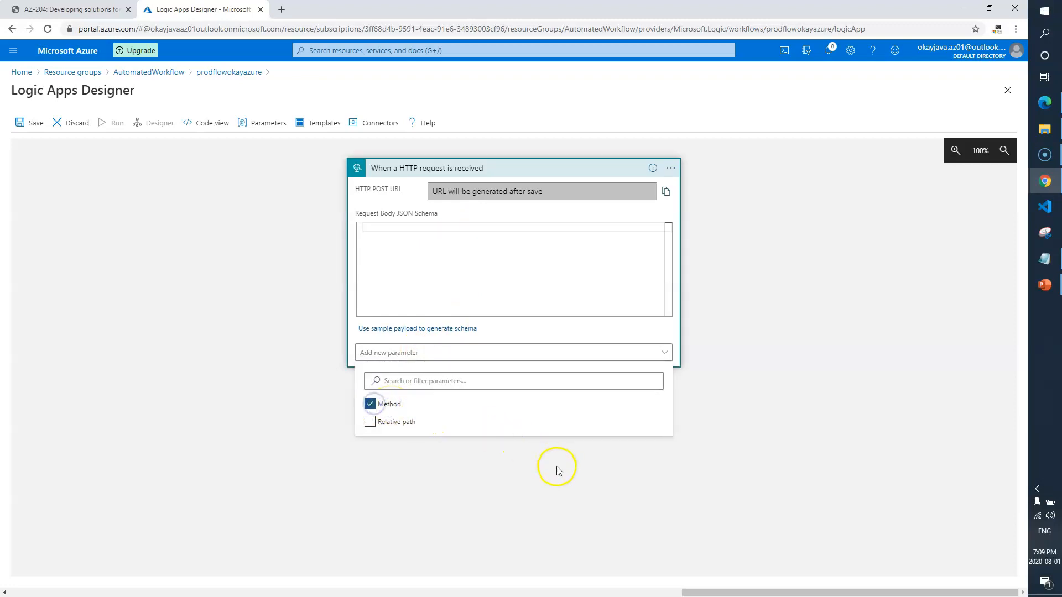
pyautogui.click(443, 351)
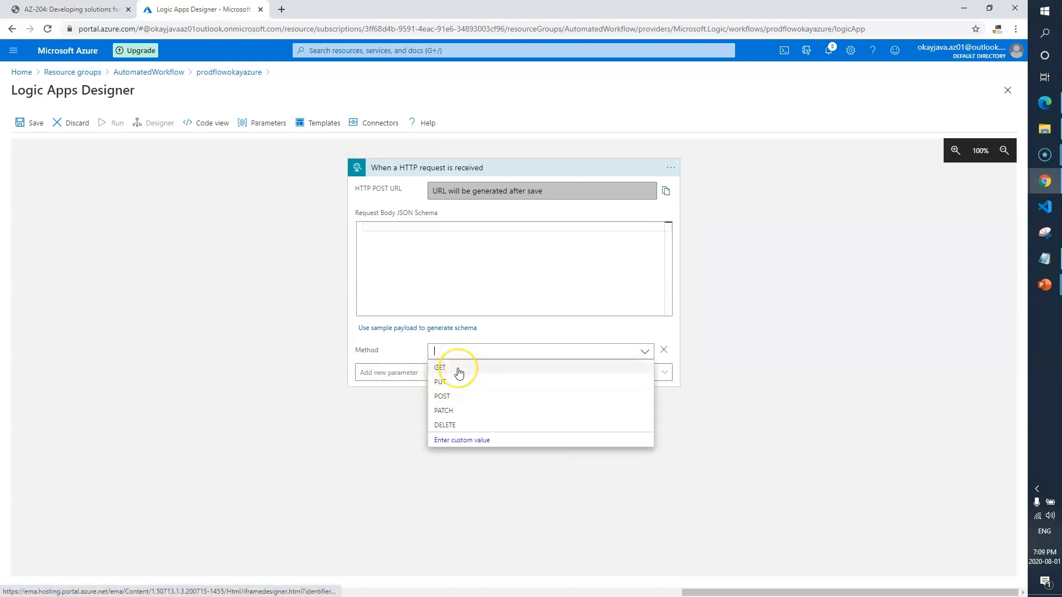
pyautogui.click(459, 370)
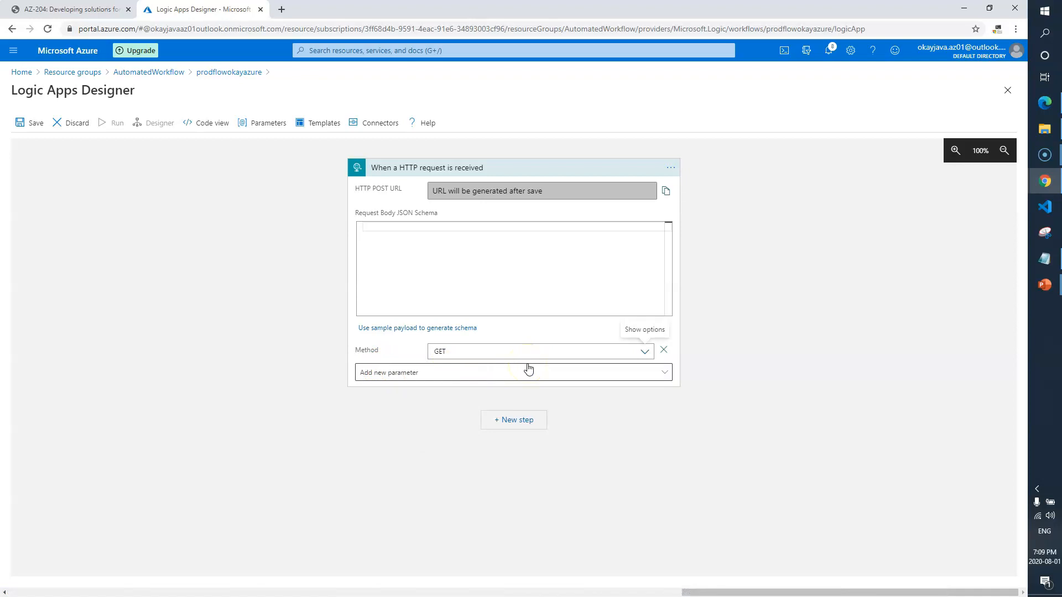
# Check the trigger task in the lab instructions and save the logic app.
pyautogui.click(94, 9)
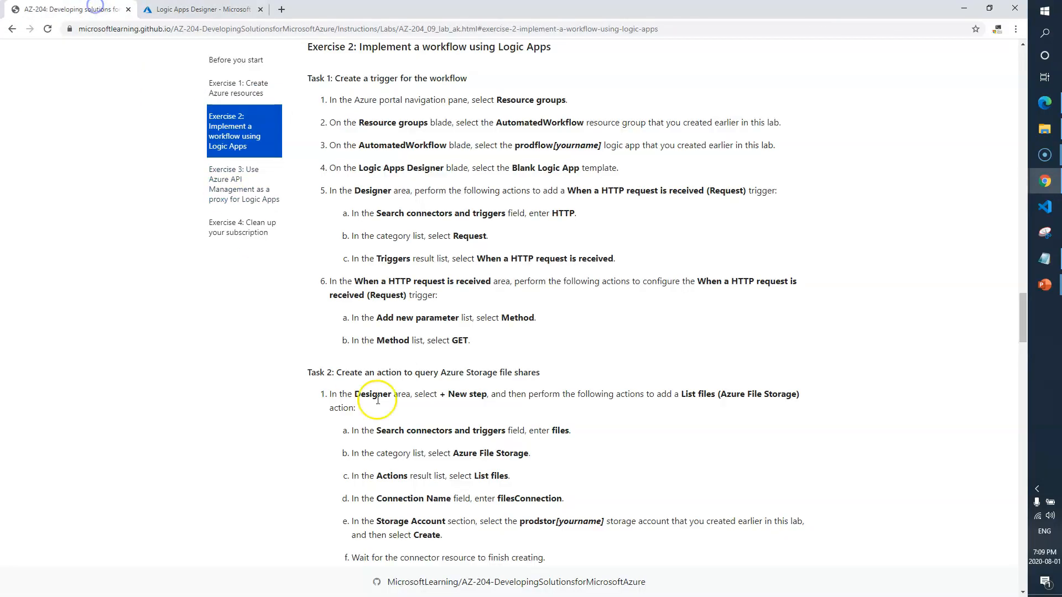
pyautogui.moveTo(487, 372); pyautogui.dragTo(430, 338)
pyautogui.click(210, 9)
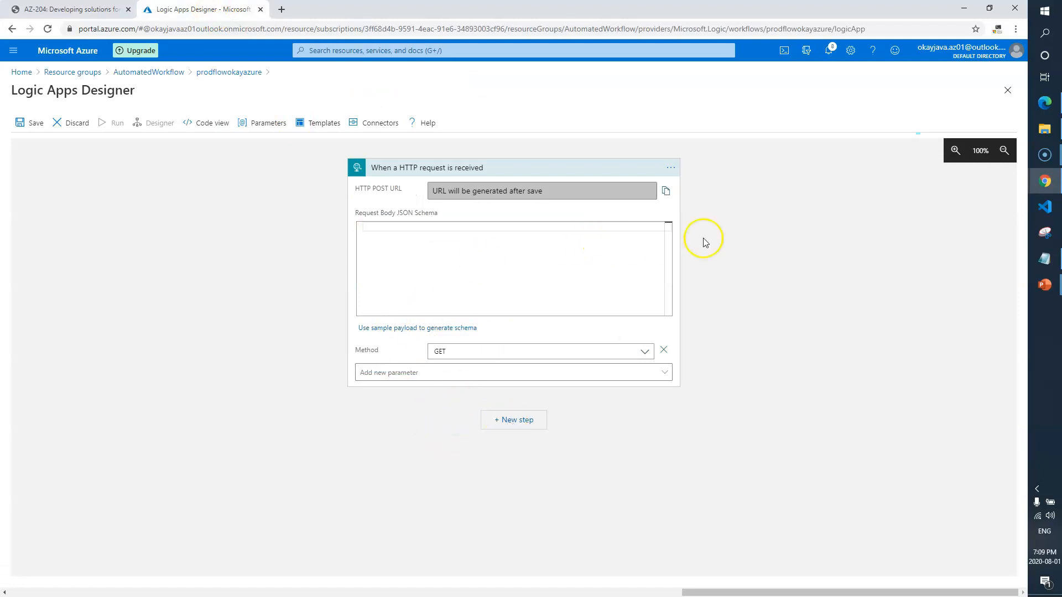
pyautogui.click(32, 123)
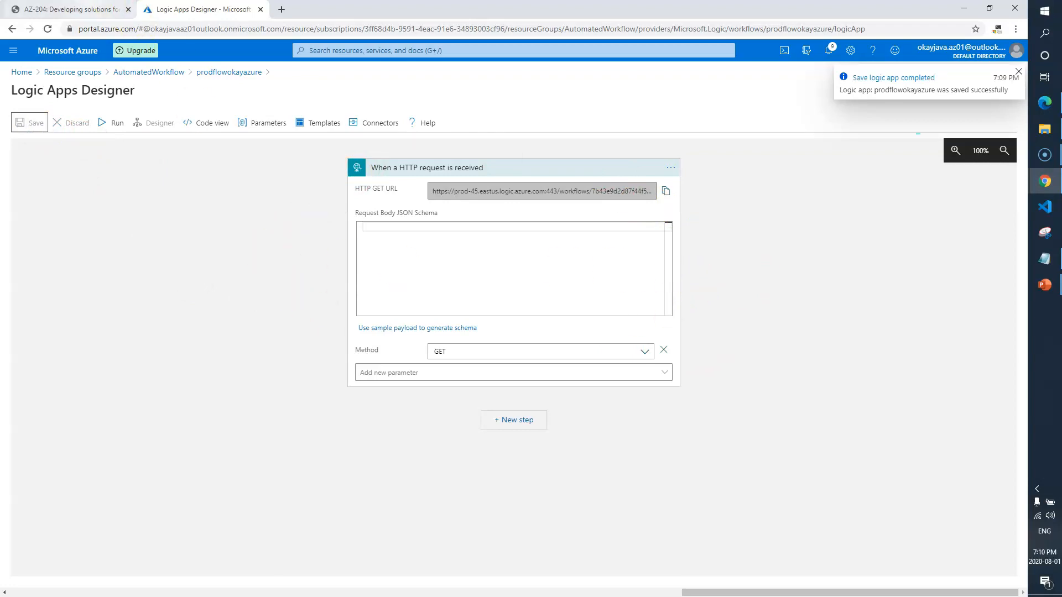
# Following Task 2 of the lab instructions, search for "files" and add the Azure File Storage List files action below the trigger.
pyautogui.hotkey('ctrl', 'shift', 'Tab')
pyautogui.scroll(-1, 514, 293)
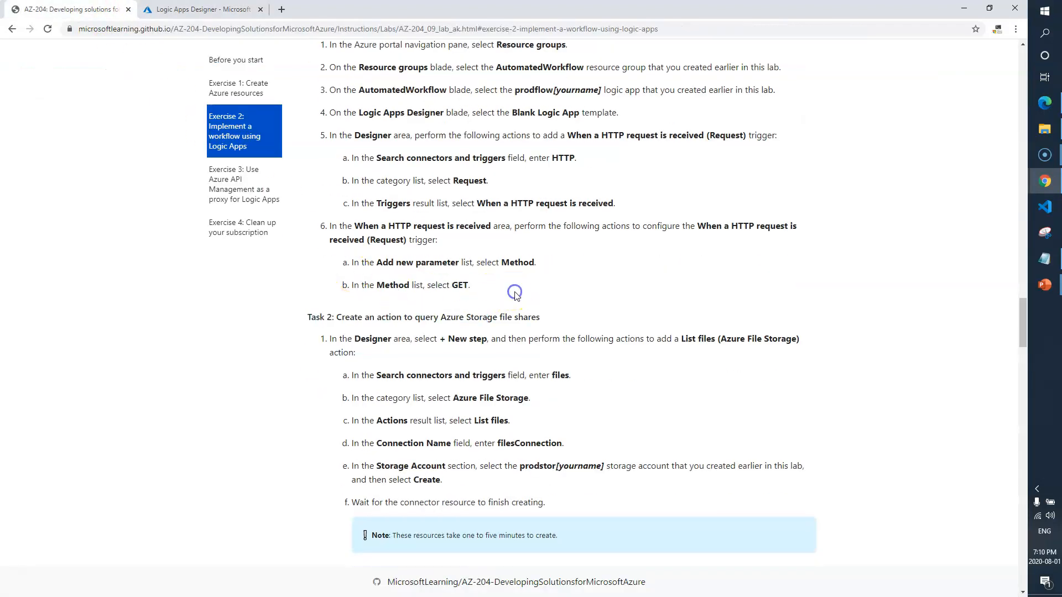
pyautogui.scroll(-1, 455, 277)
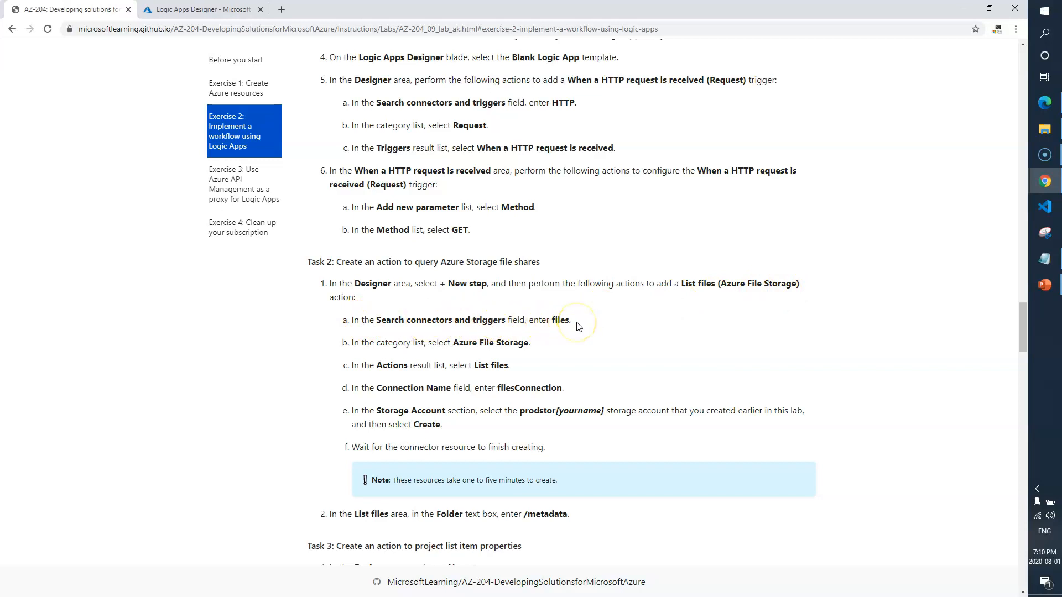
pyautogui.click(213, 8)
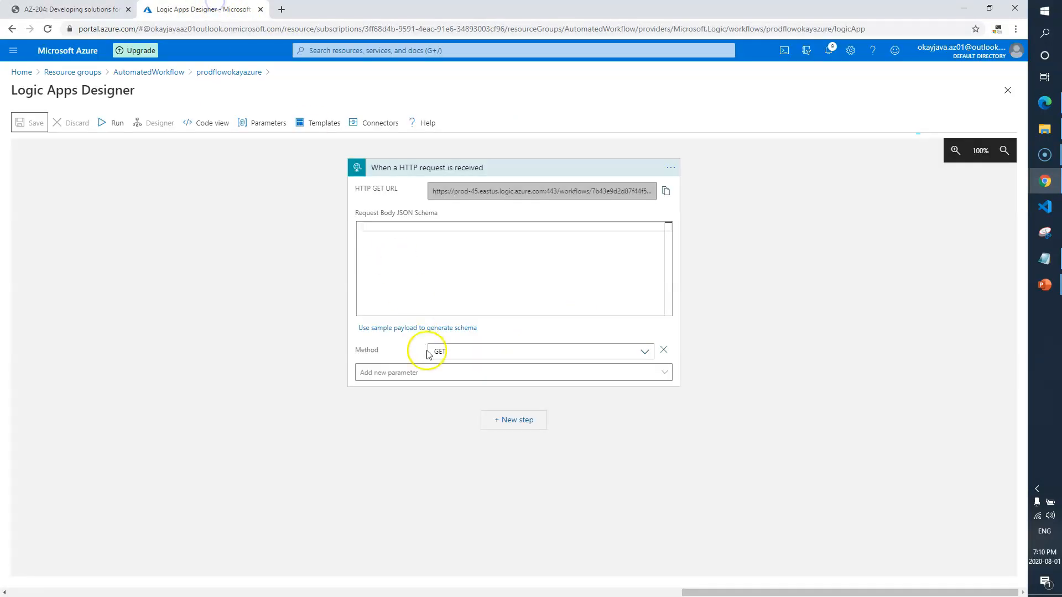
pyautogui.click(512, 420)
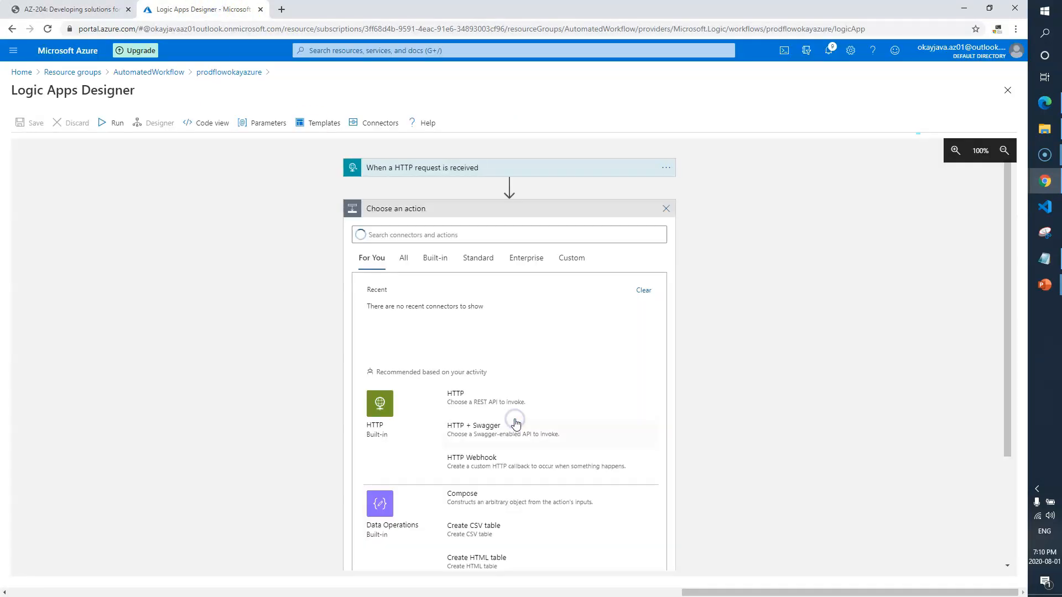
pyautogui.click(456, 235)
pyautogui.write('files')
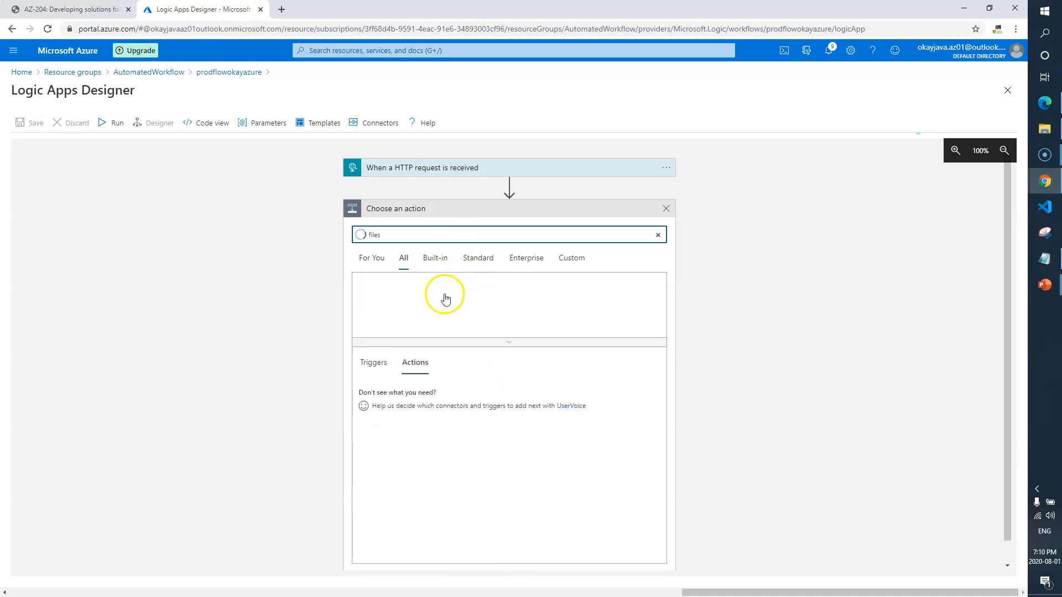
pyautogui.click(95, 10)
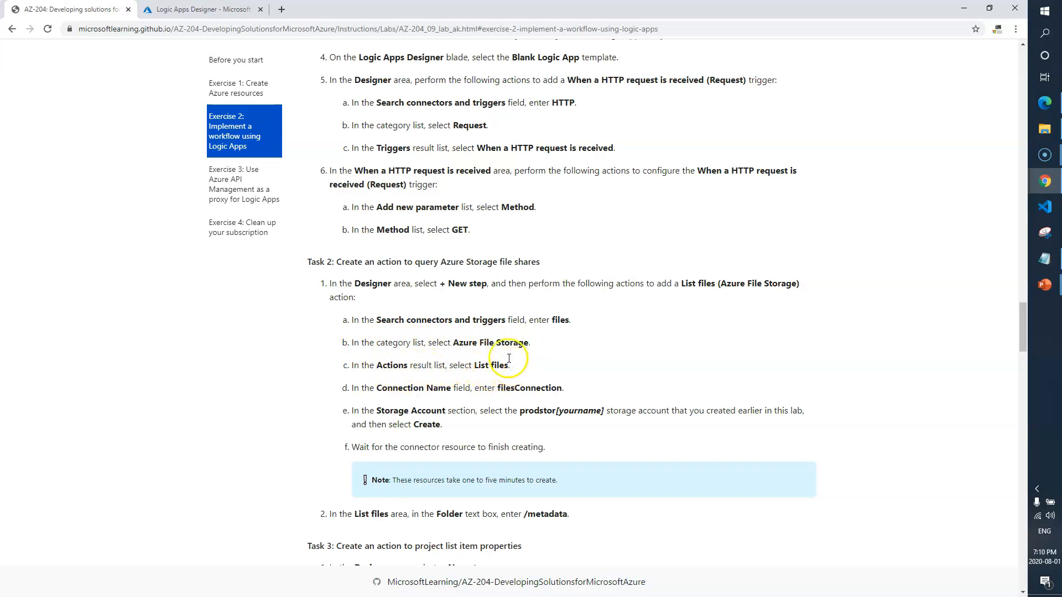
pyautogui.click(202, 10)
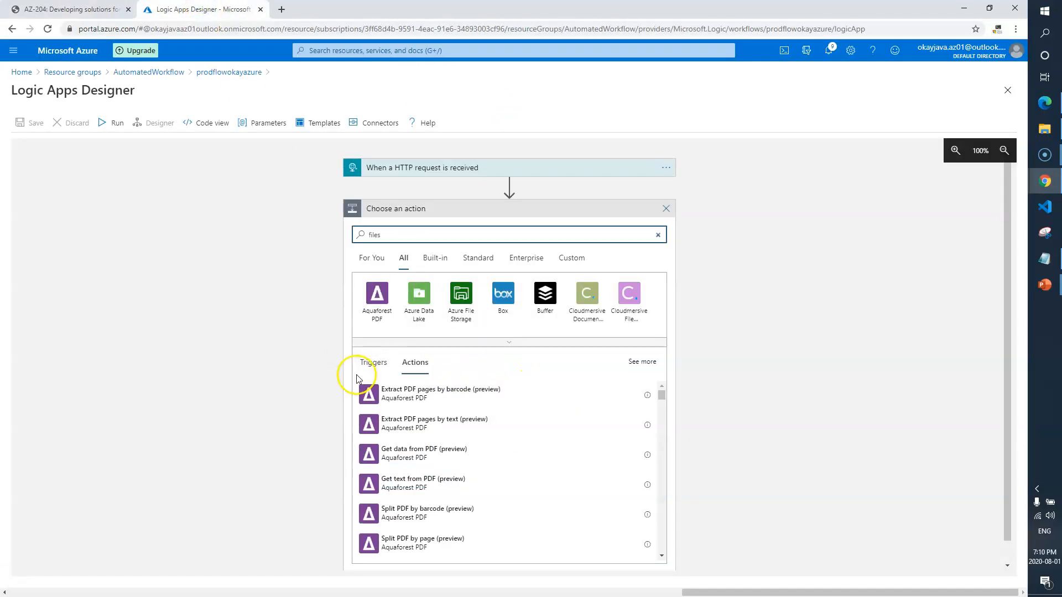
pyautogui.click(460, 302)
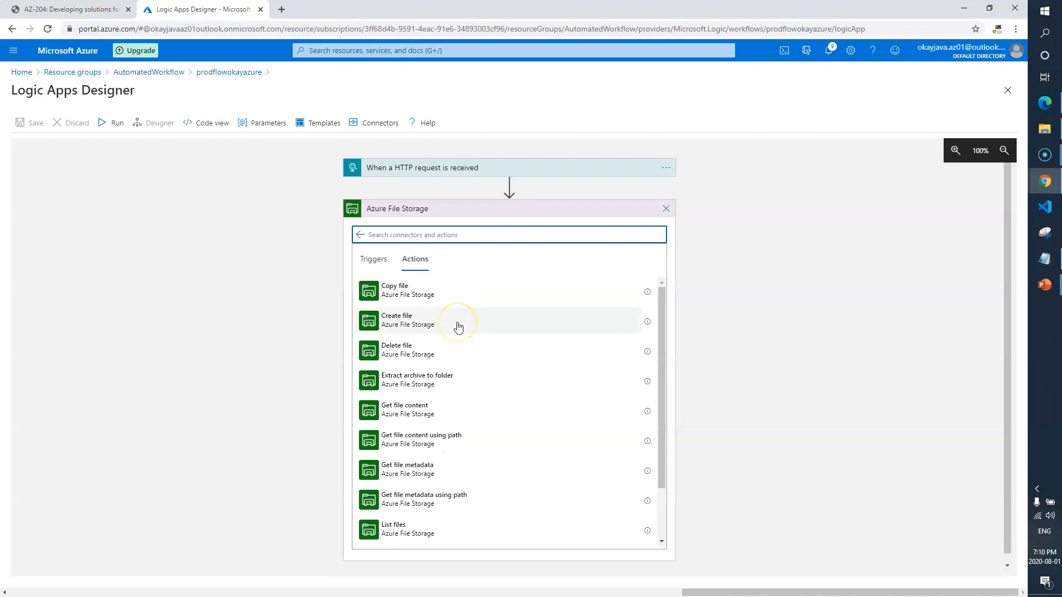
pyautogui.click(399, 536)
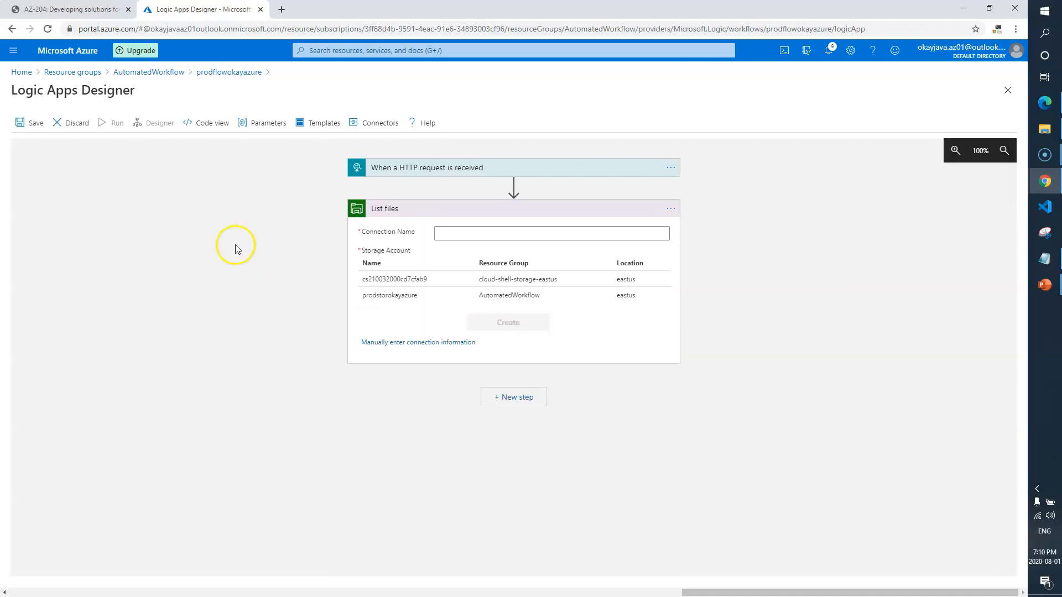
# Create the List files connection named filesConnection, copied from the lab instructions, using the prodstorokayazure storage account.
pyautogui.click(70, 9)
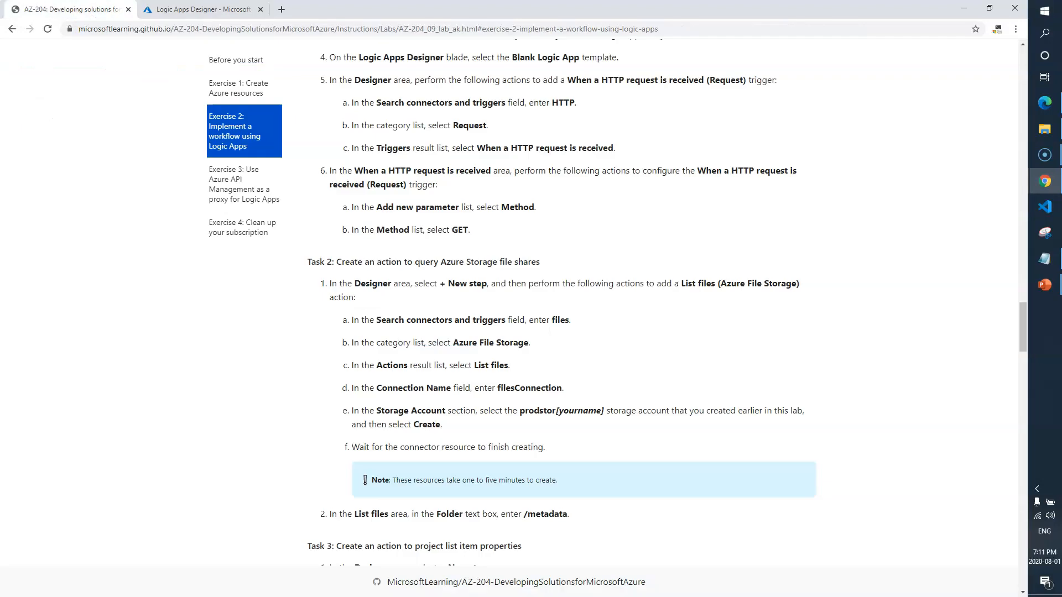
pyautogui.doubleClick(529, 388)
pyautogui.hotkey('ctrl', 'c')
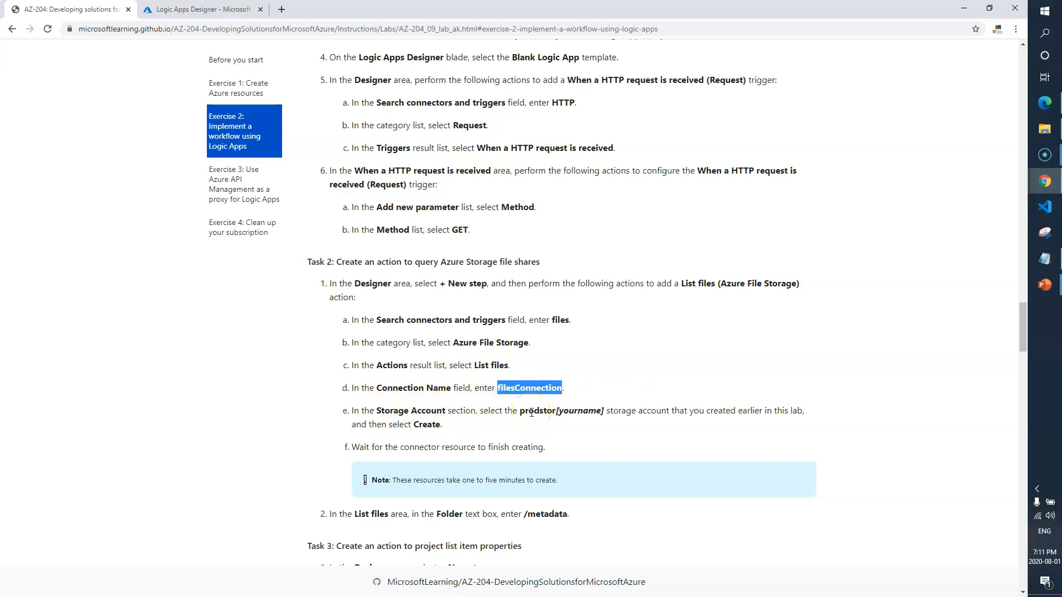
pyautogui.click(197, 9)
pyautogui.click(508, 235)
pyautogui.hotkey('ctrl', 'v')
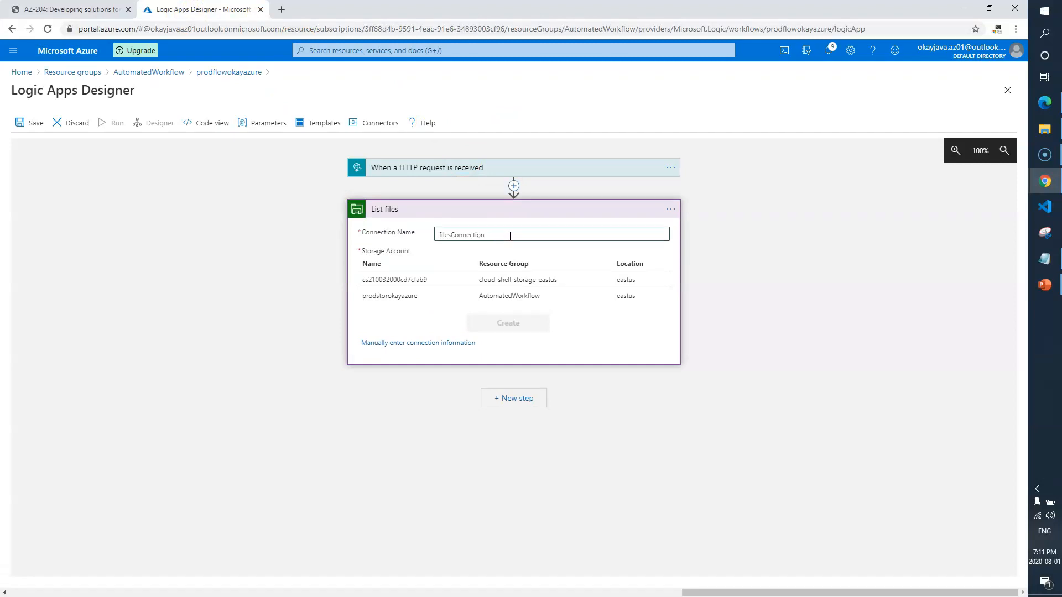
pyautogui.click(392, 298)
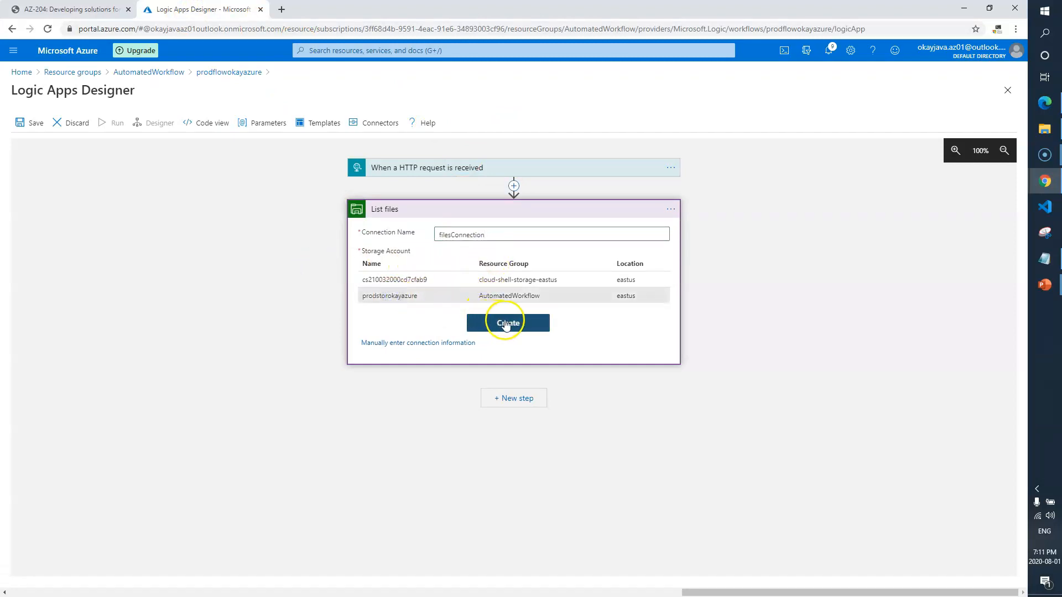
pyautogui.click(506, 324)
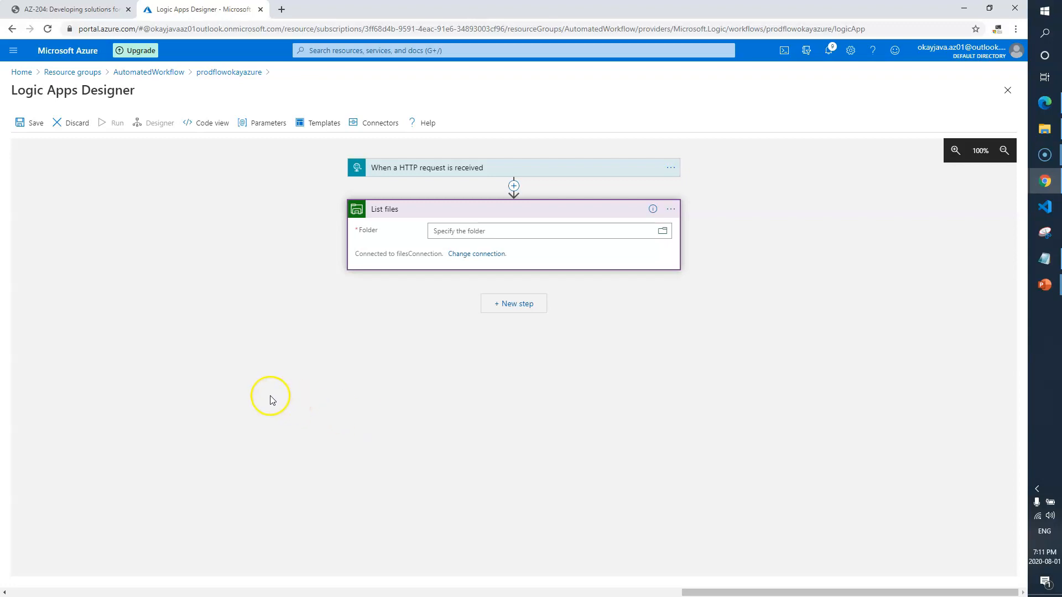
# Set the List files folder to /metadata as given in the lab instructions and save the logic app.
pyautogui.click(67, 9)
pyautogui.scroll(-2, 496, 470)
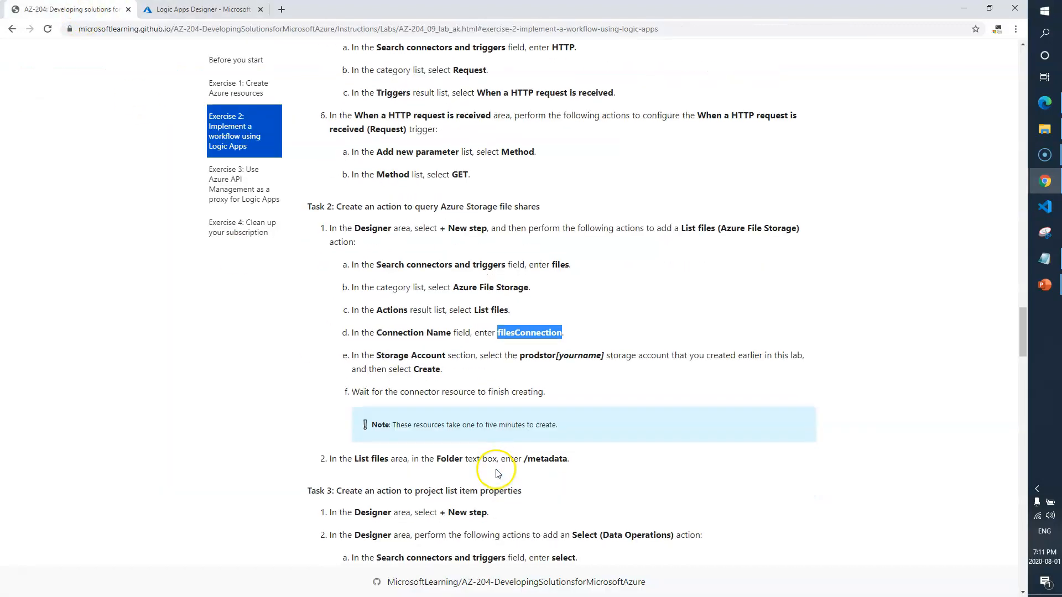
pyautogui.scroll(-1, 496, 473)
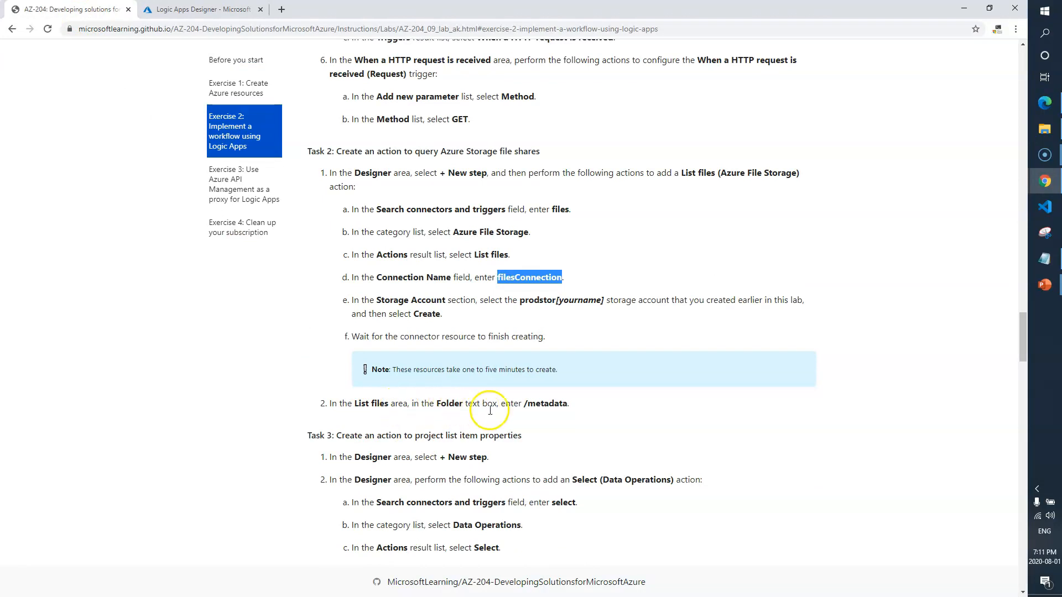
pyautogui.moveTo(525, 403); pyautogui.dragTo(555, 404)
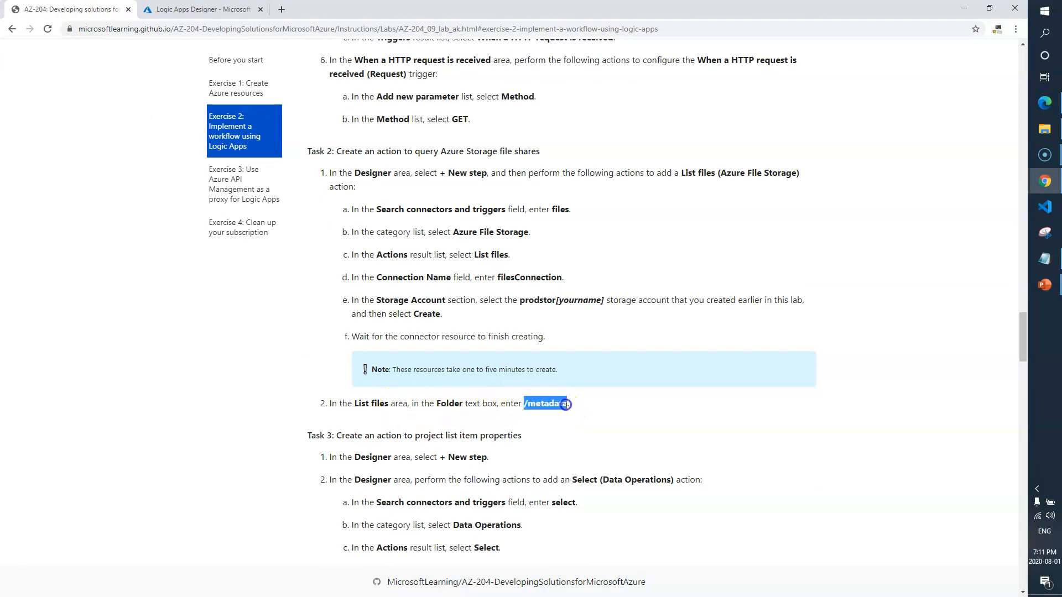
pyautogui.click(204, 9)
pyautogui.click(541, 231)
pyautogui.write('/metadata')
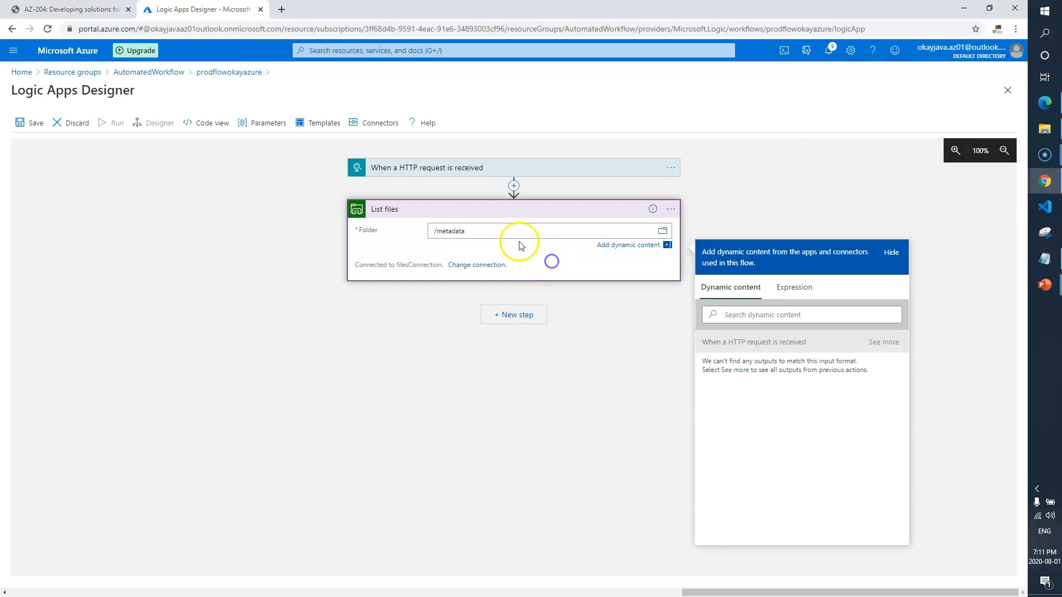
pyautogui.click(34, 127)
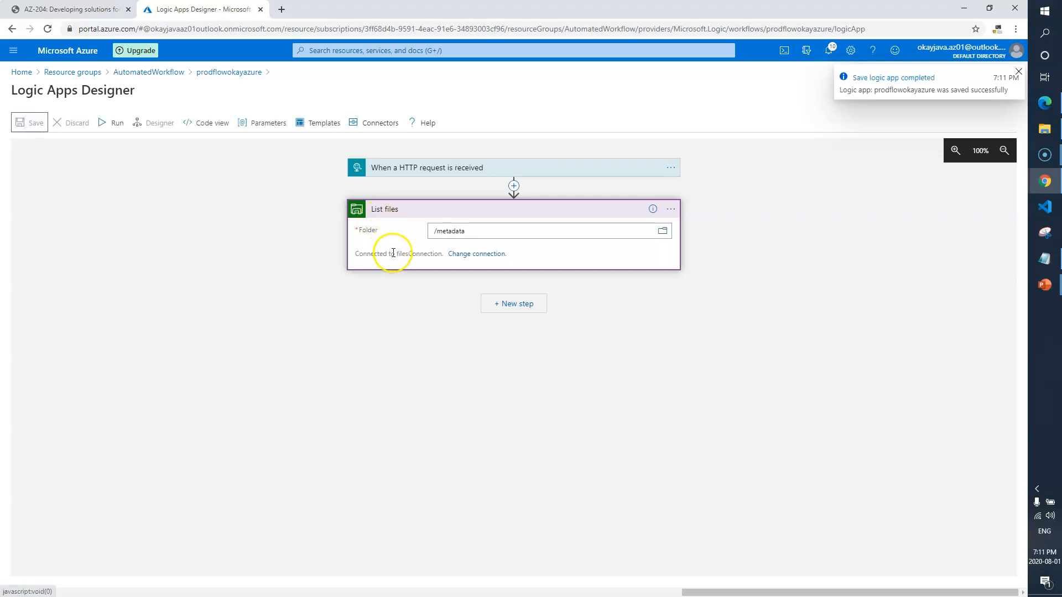
# Following Task 3 of the lab instructions, search for "select" and add the Data Operations Select action below List files.
pyautogui.click(72, 9)
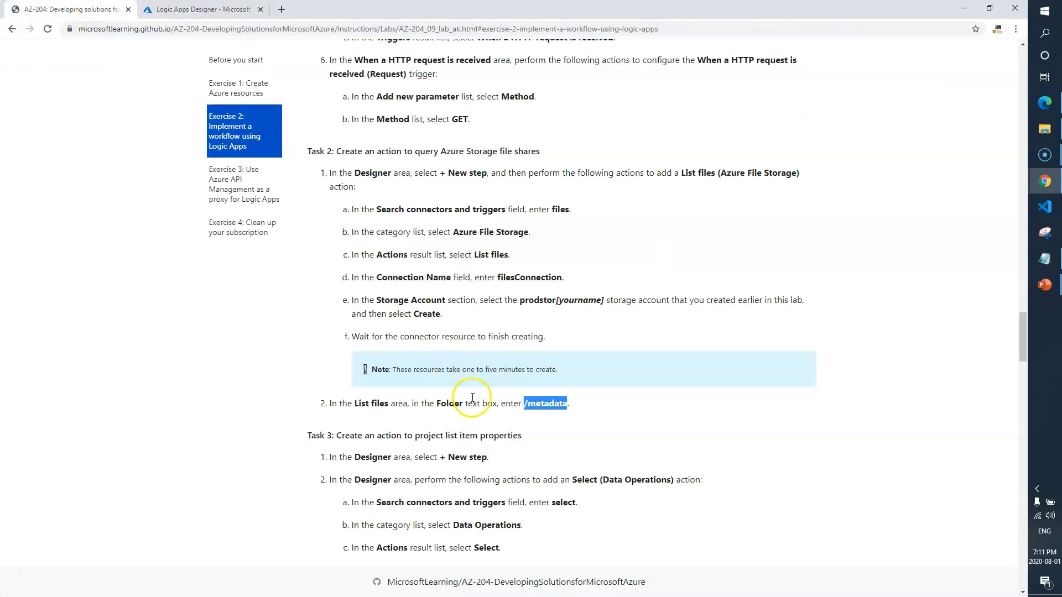
pyautogui.scroll(-1, 474, 399)
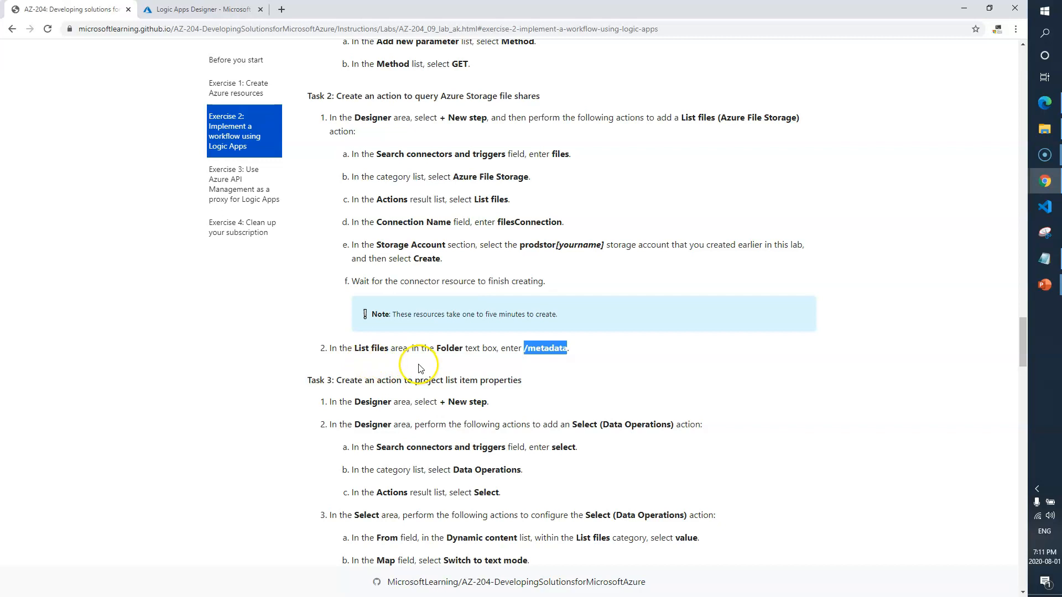
pyautogui.scroll(-2, 414, 451)
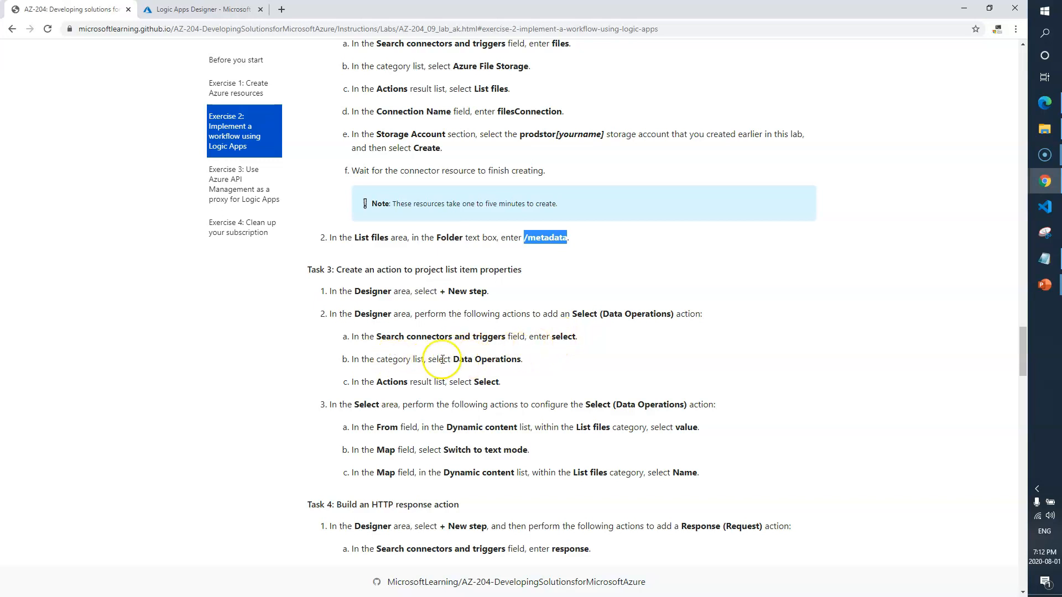
pyautogui.click(238, 10)
pyautogui.click(516, 305)
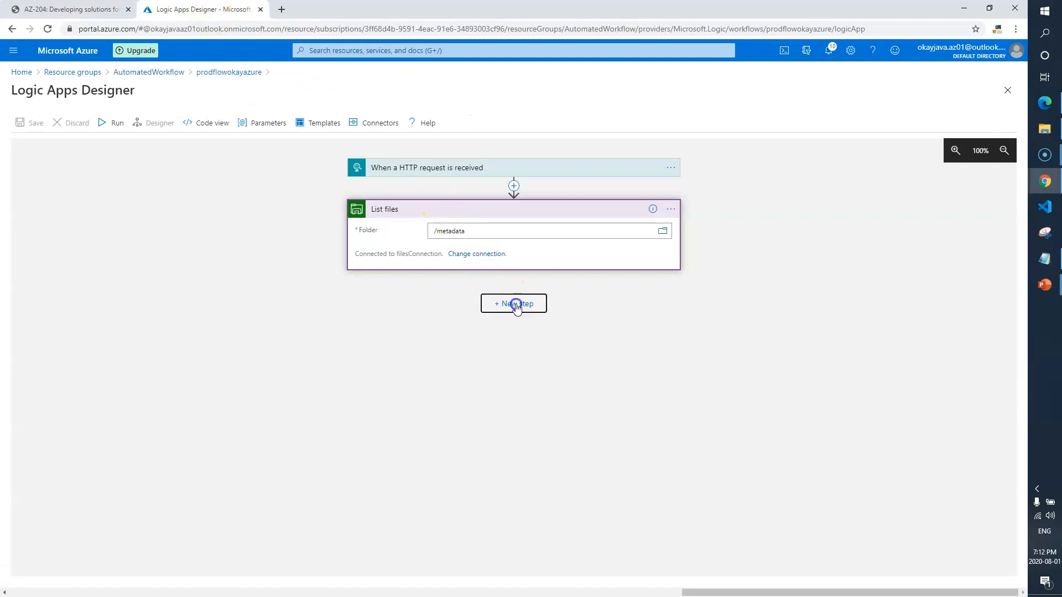
pyautogui.click(452, 269)
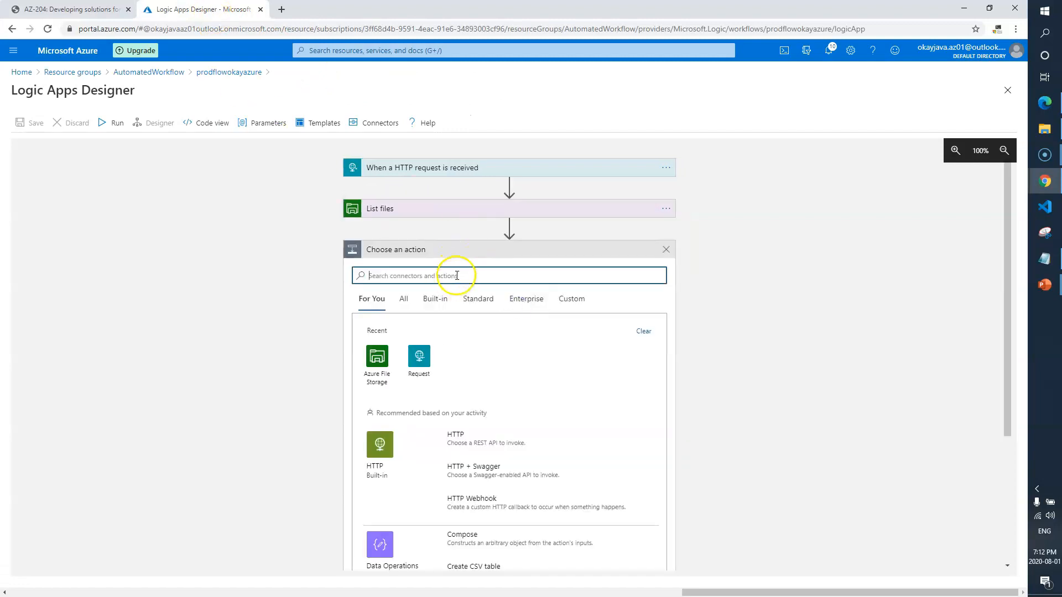
pyautogui.write('select')
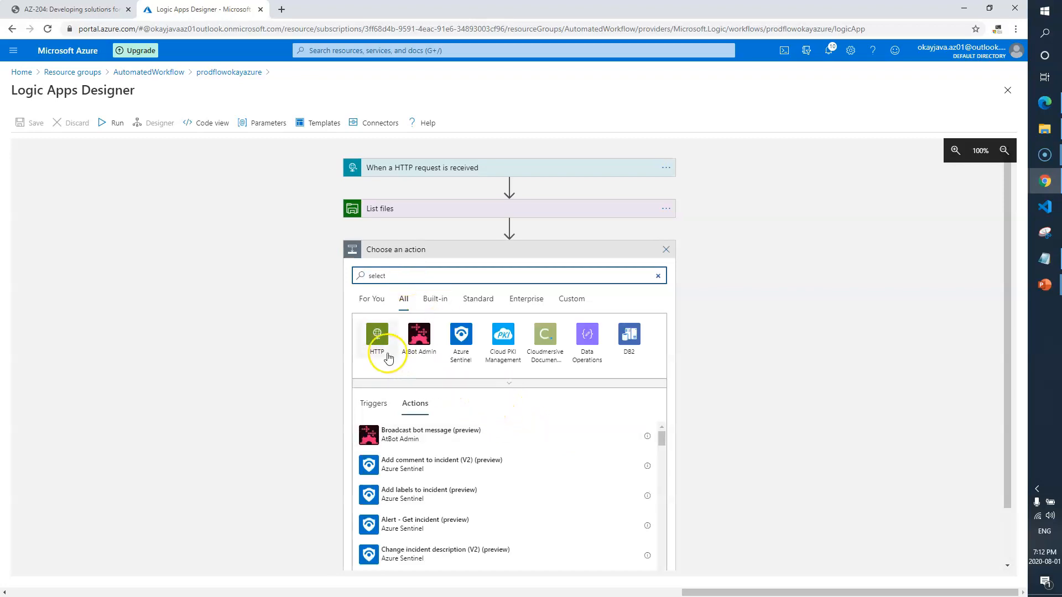
pyautogui.click(586, 336)
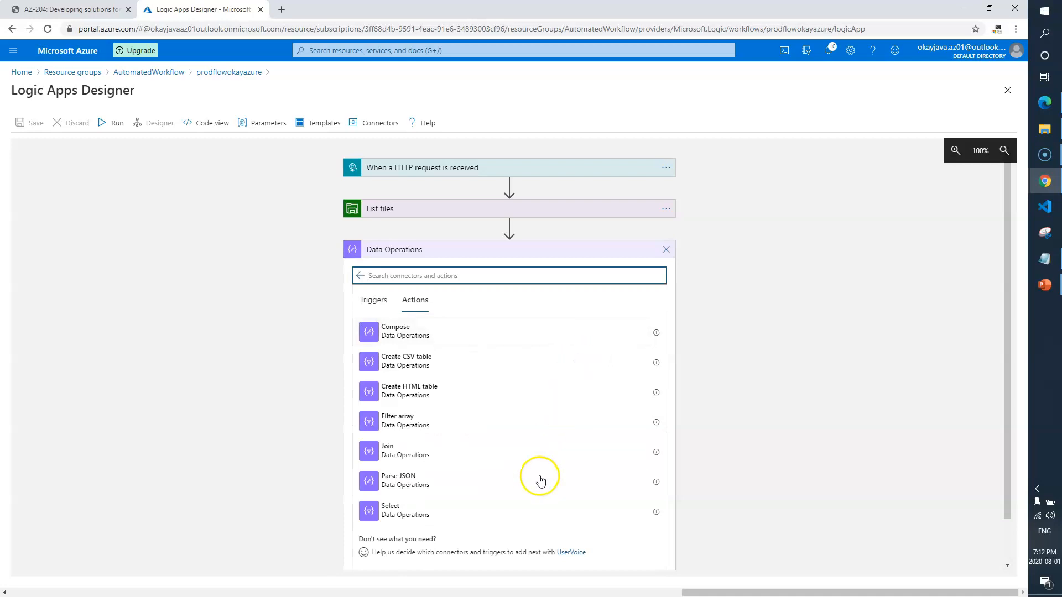
pyautogui.click(449, 515)
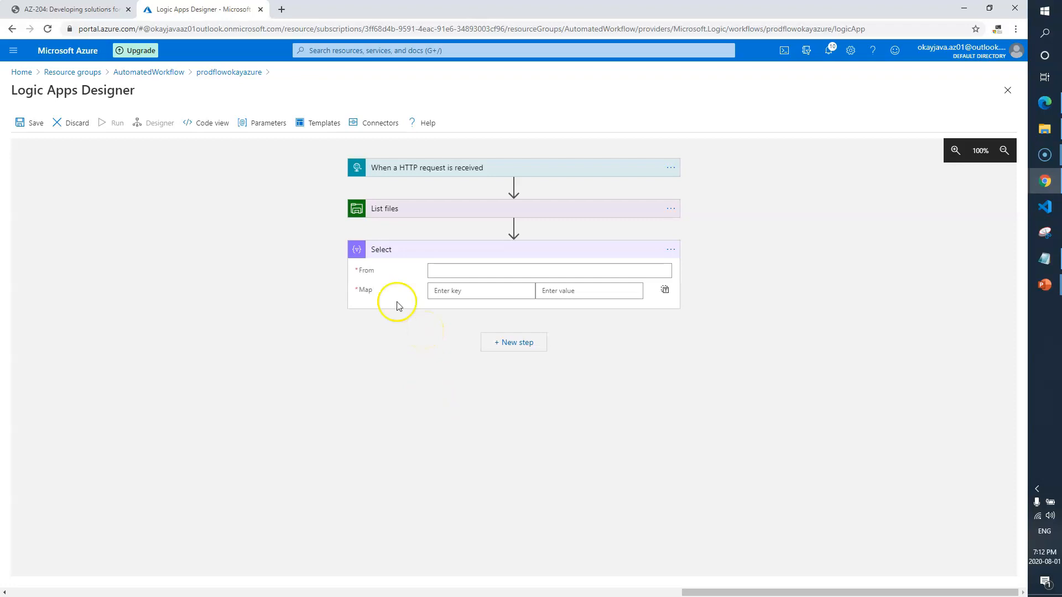
# Set the Select action's From field to the List files dynamic content value, as given in the lab instructions.
pyautogui.click(69, 10)
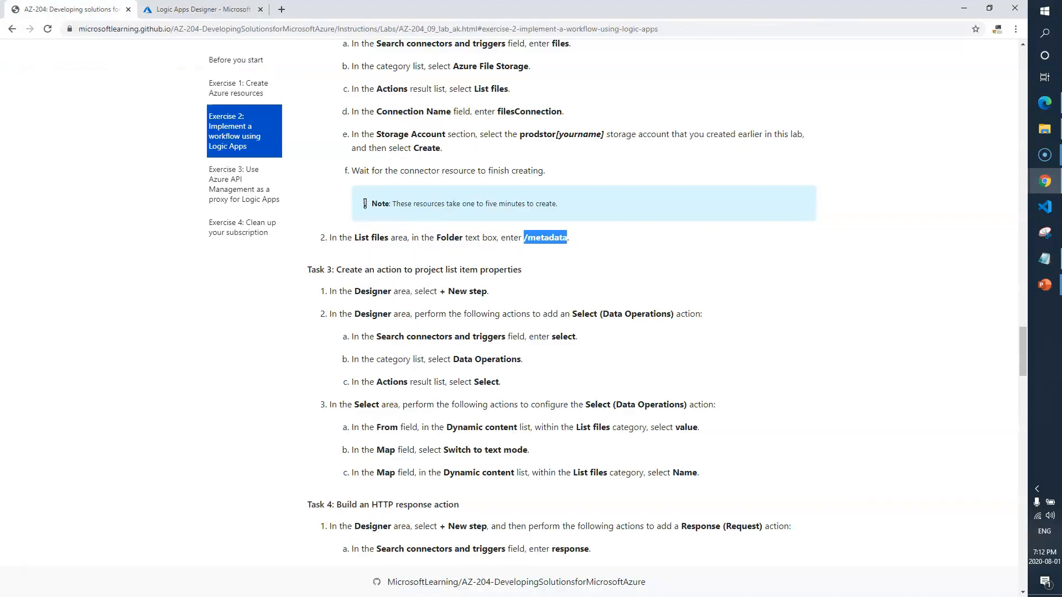
pyautogui.scroll(-1, 511, 319)
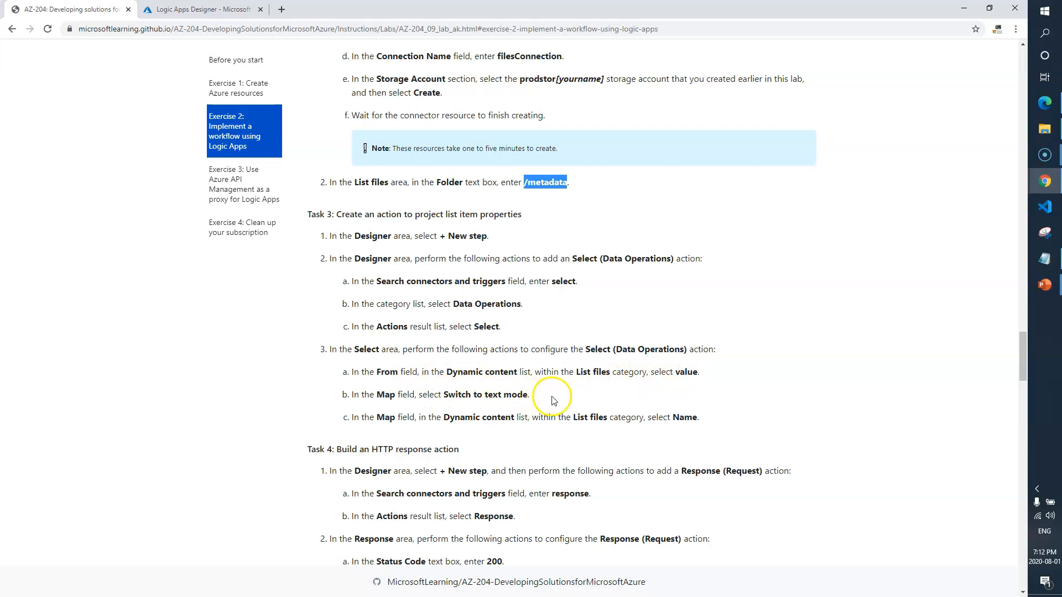
pyautogui.click(238, 10)
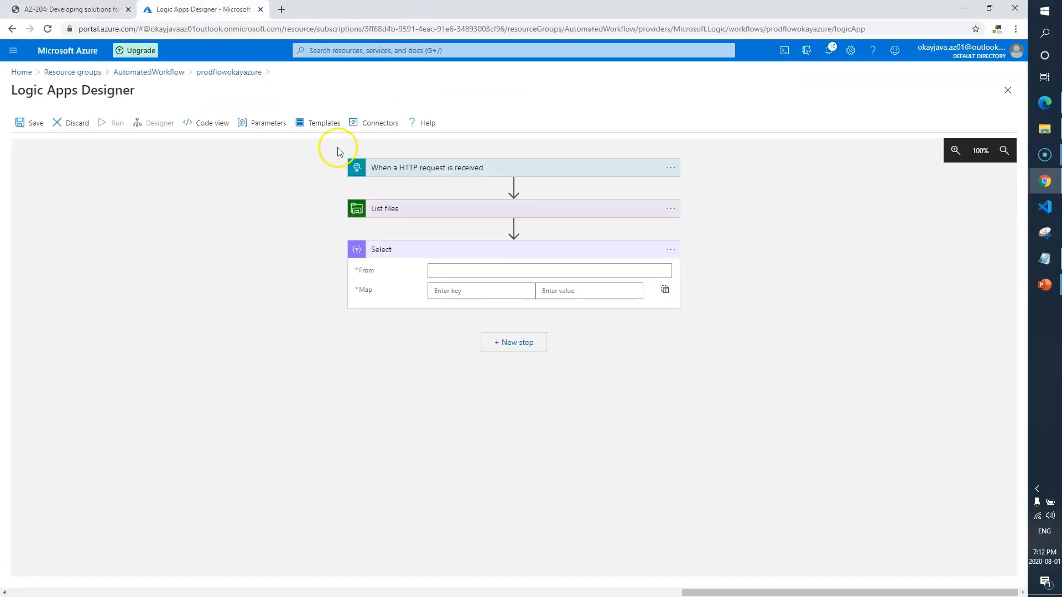
pyautogui.click(582, 271)
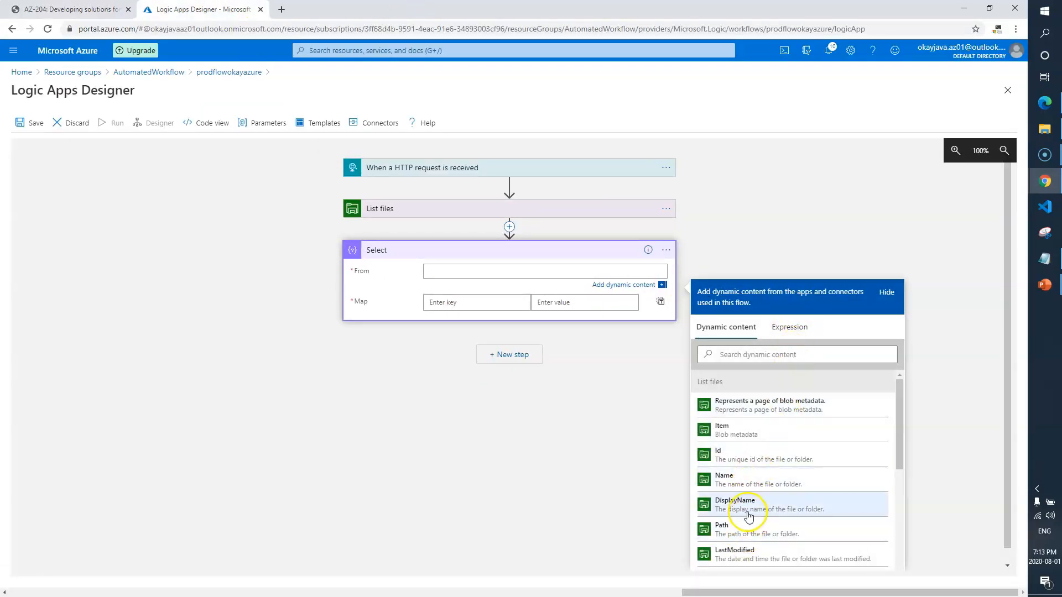
pyautogui.scroll(-3, 748, 516)
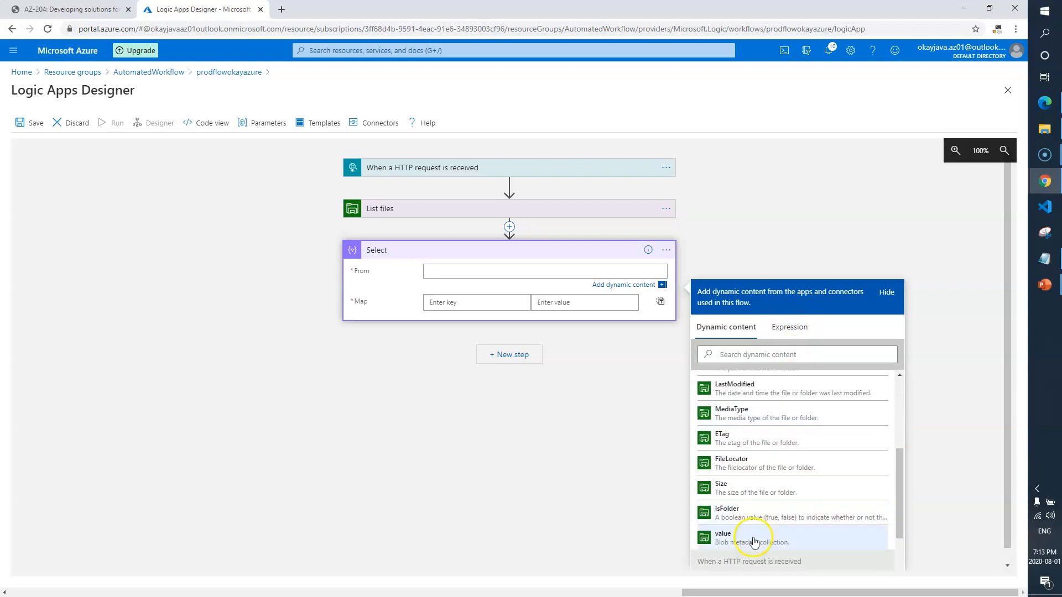
pyautogui.click(754, 539)
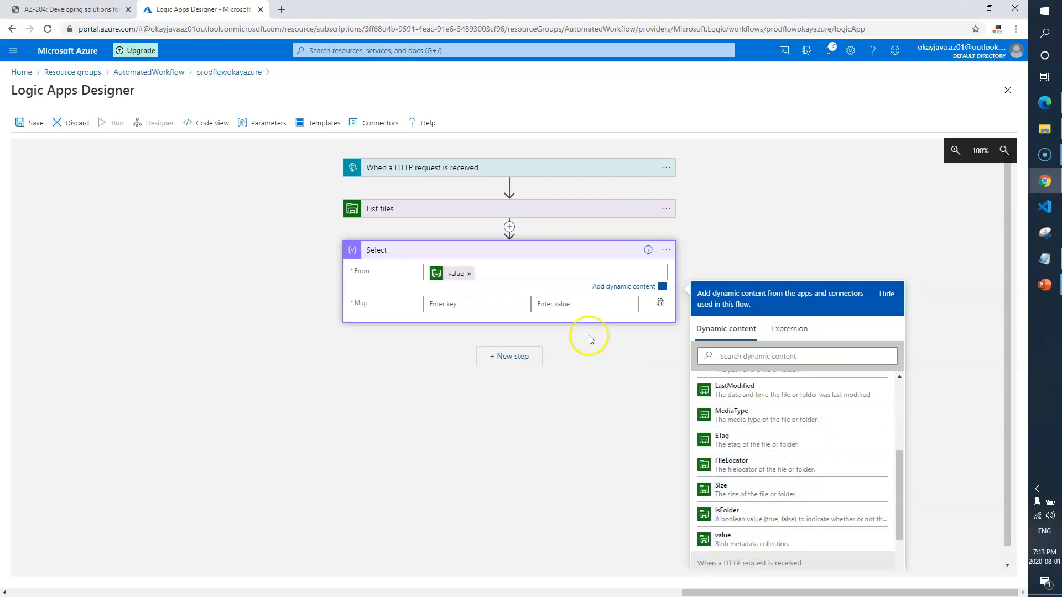
# Switch the Select action's Map to text mode, fill it with the List files Name content, and save the logic app.
pyautogui.click(511, 304)
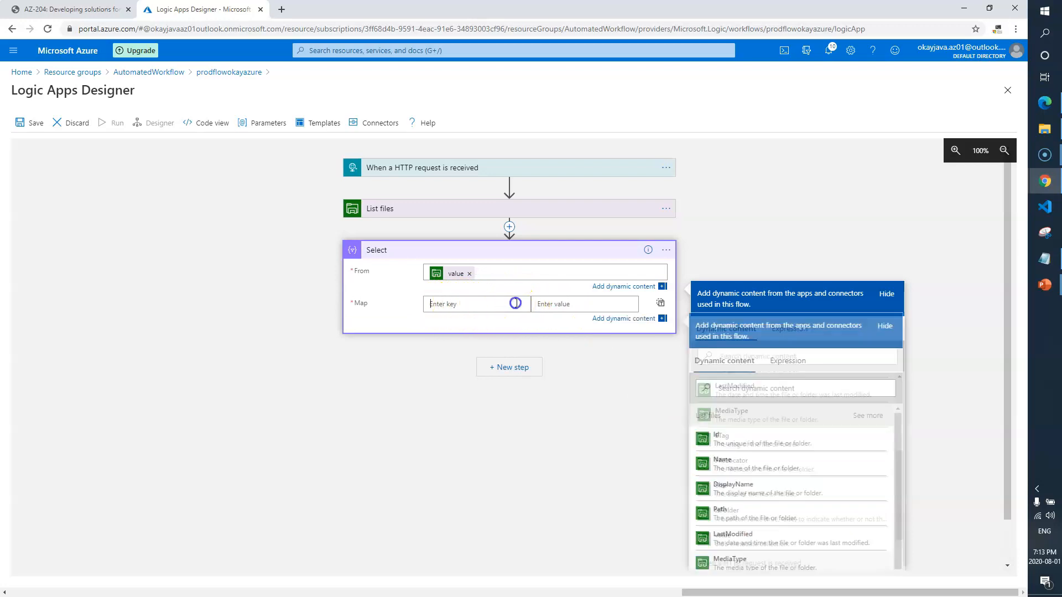
pyautogui.click(660, 293)
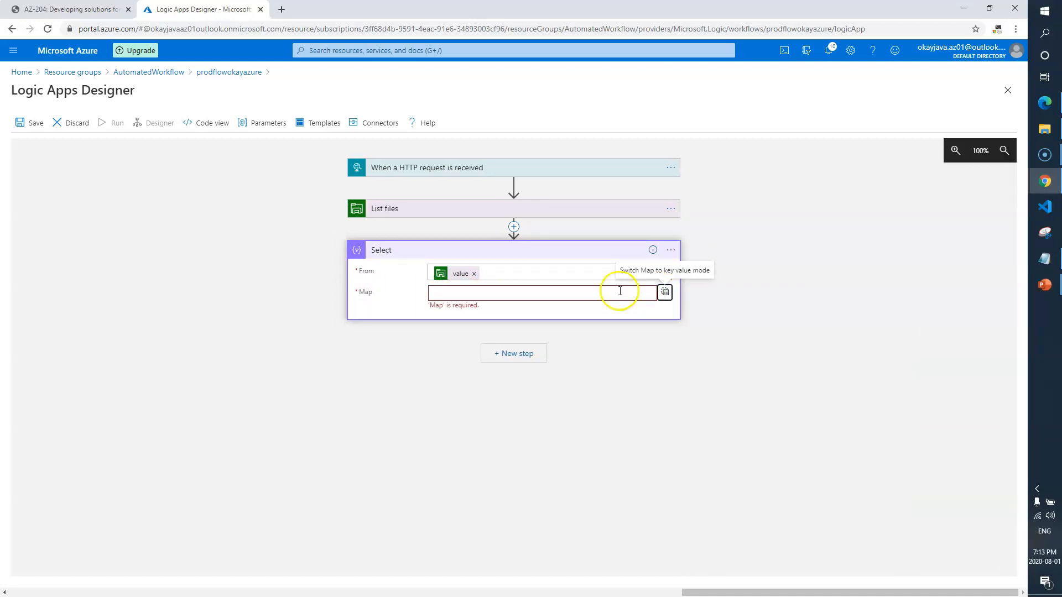
pyautogui.click(506, 291)
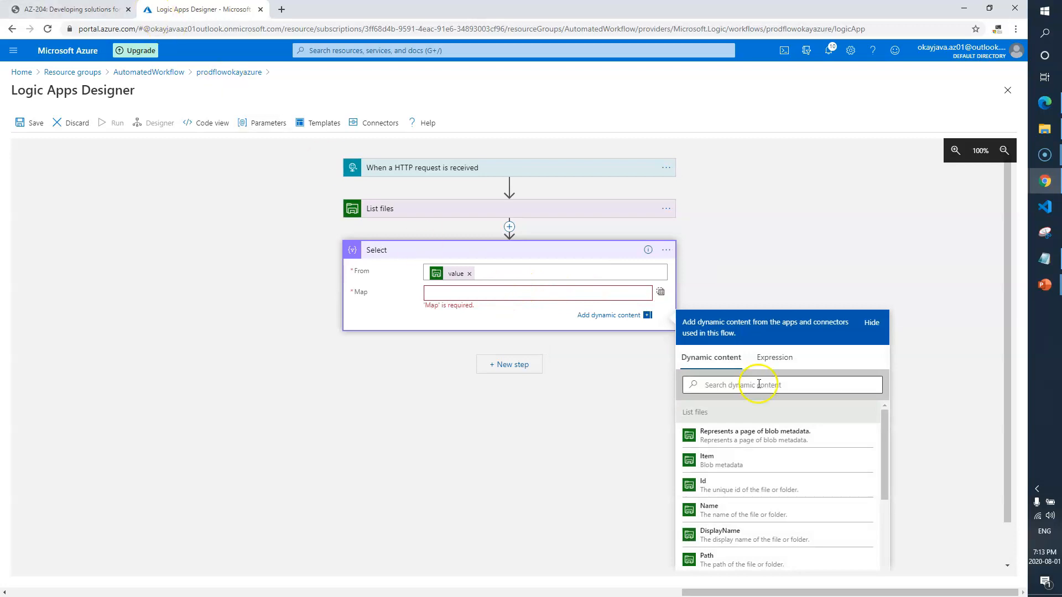
pyautogui.click(756, 517)
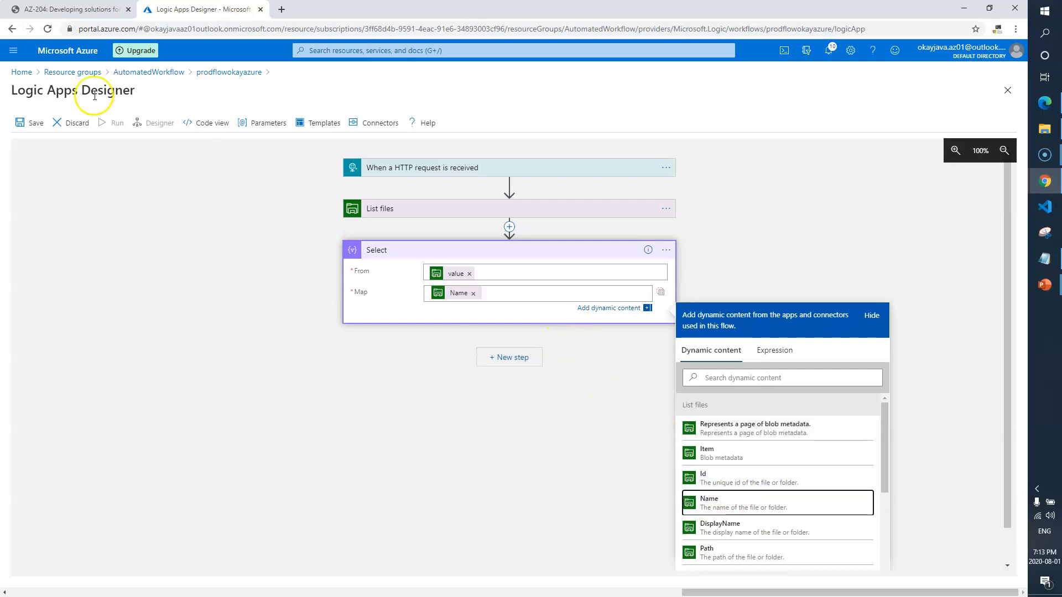
pyautogui.click(30, 123)
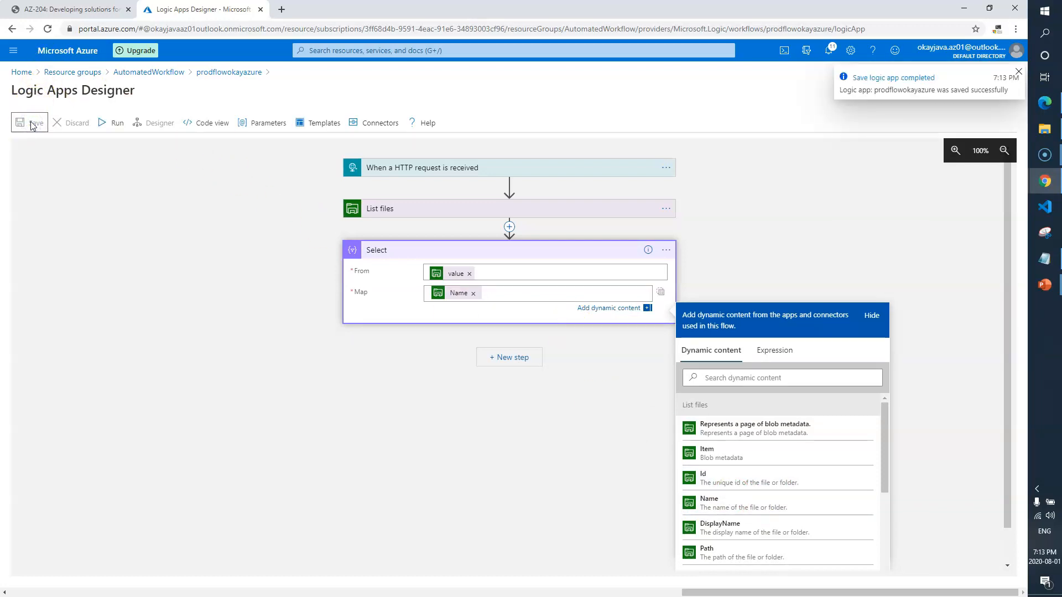
pyautogui.click(875, 320)
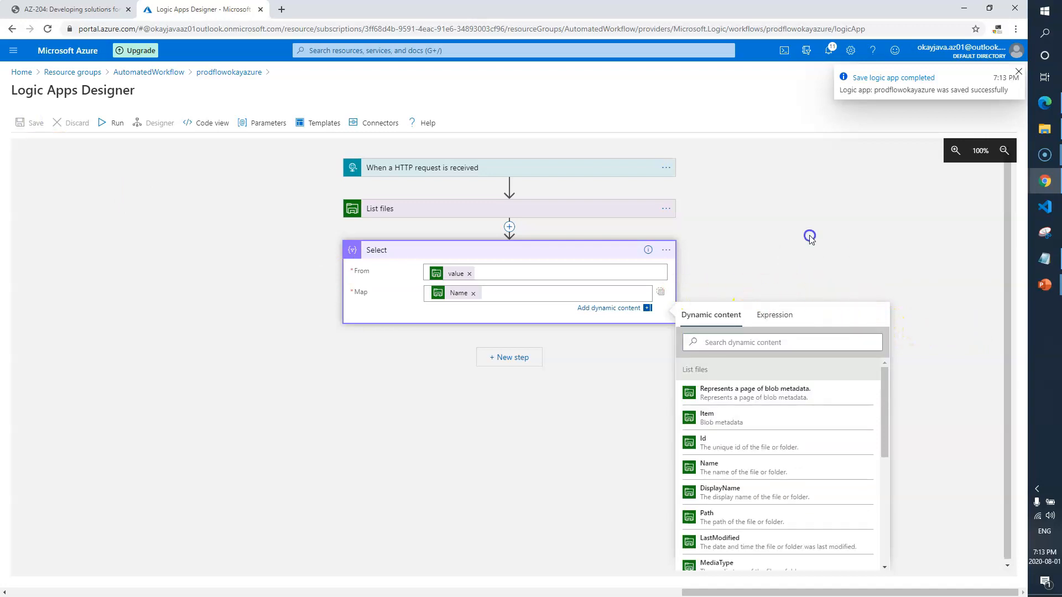
pyautogui.click(809, 236)
# Following Task 4 of the lab instructions, search for "response" and add the Request connector's Response action below Select.
pyautogui.click(72, 9)
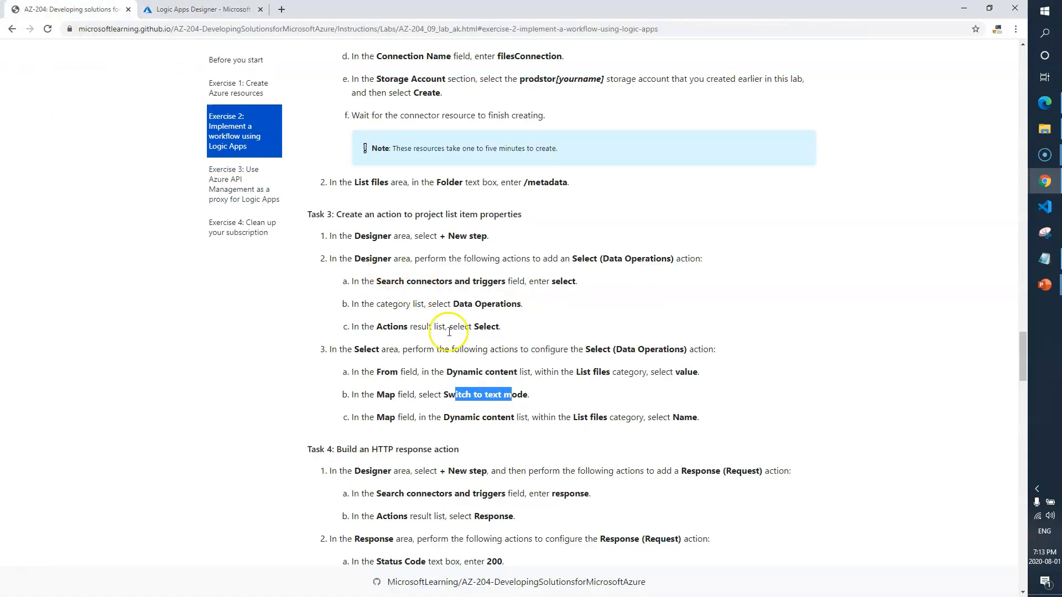
pyautogui.scroll(-3, 450, 332)
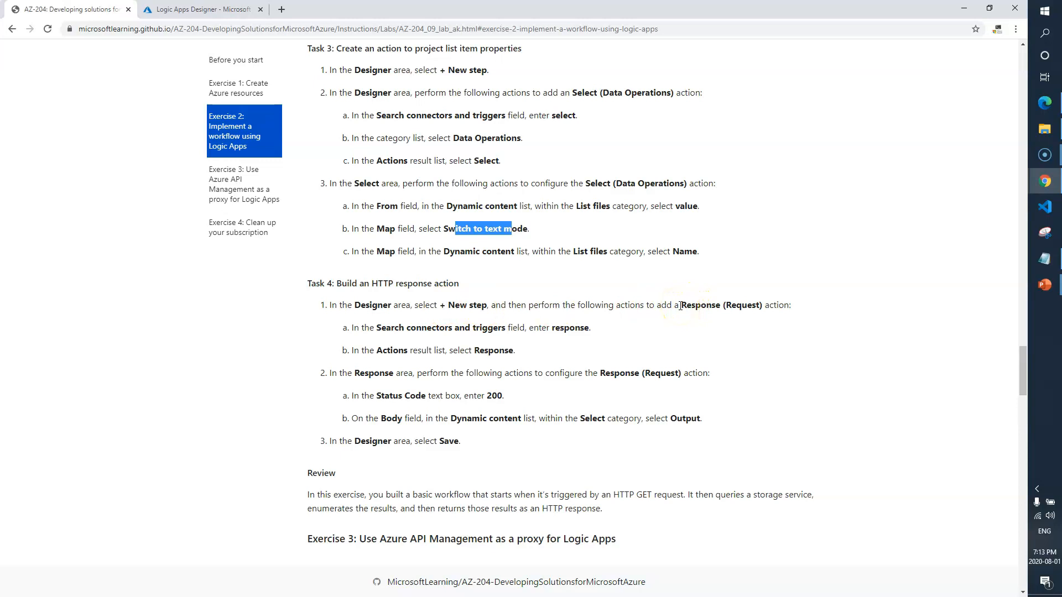
pyautogui.doubleClick(570, 327)
pyautogui.hotkey('ctrl', 'c')
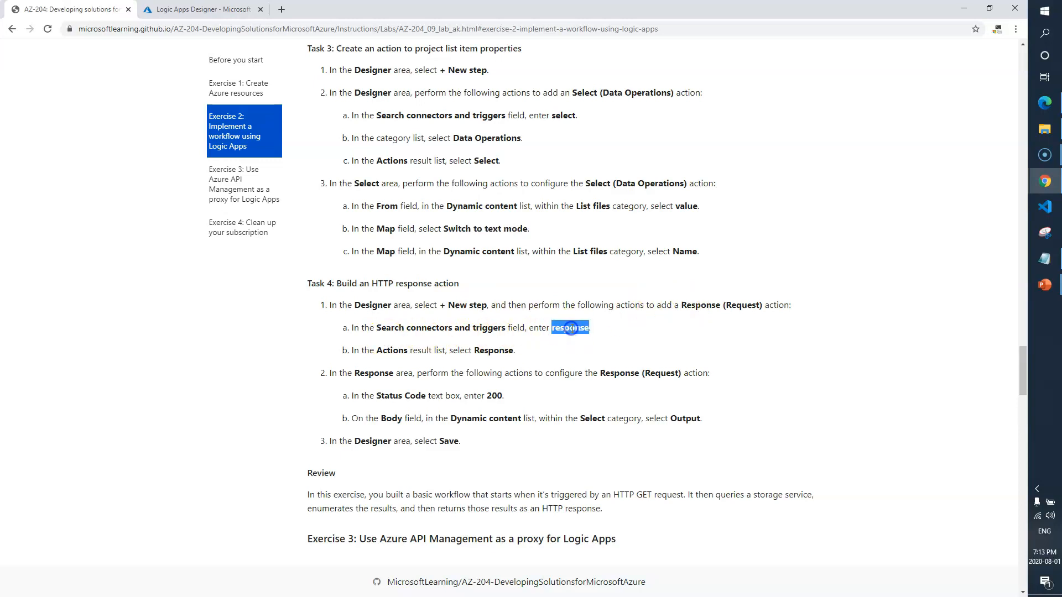
pyautogui.click(205, 10)
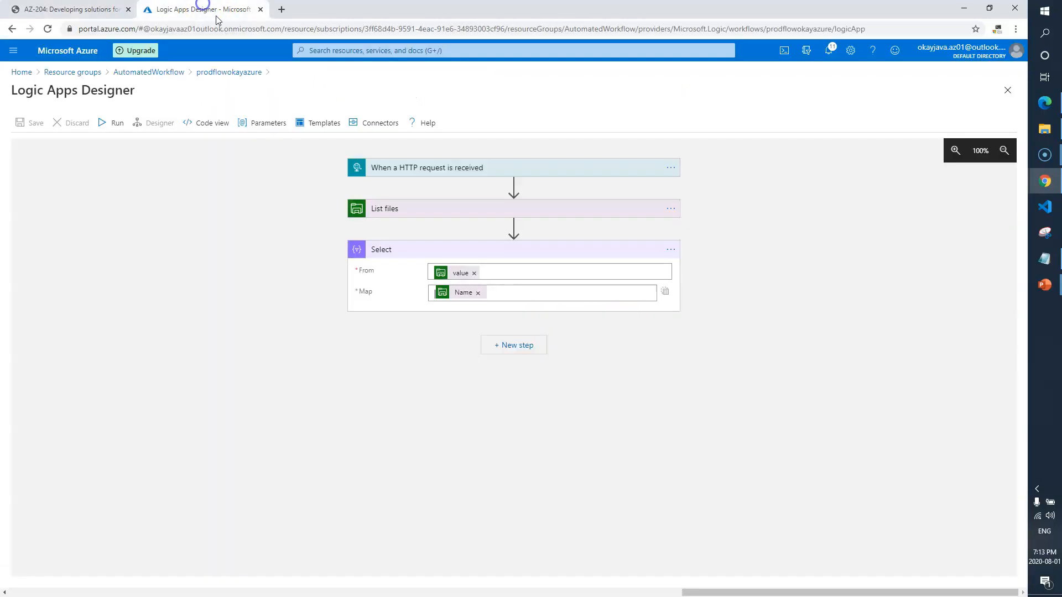
pyautogui.click(524, 363)
pyautogui.click(443, 313)
pyautogui.hotkey('ctrl', 'v')
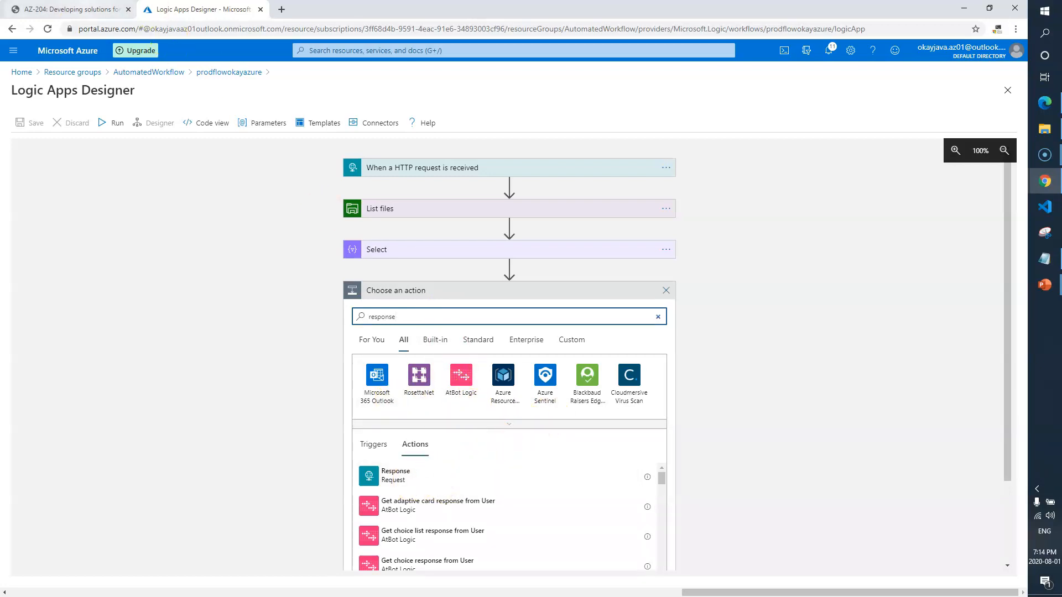
pyautogui.click(73, 7)
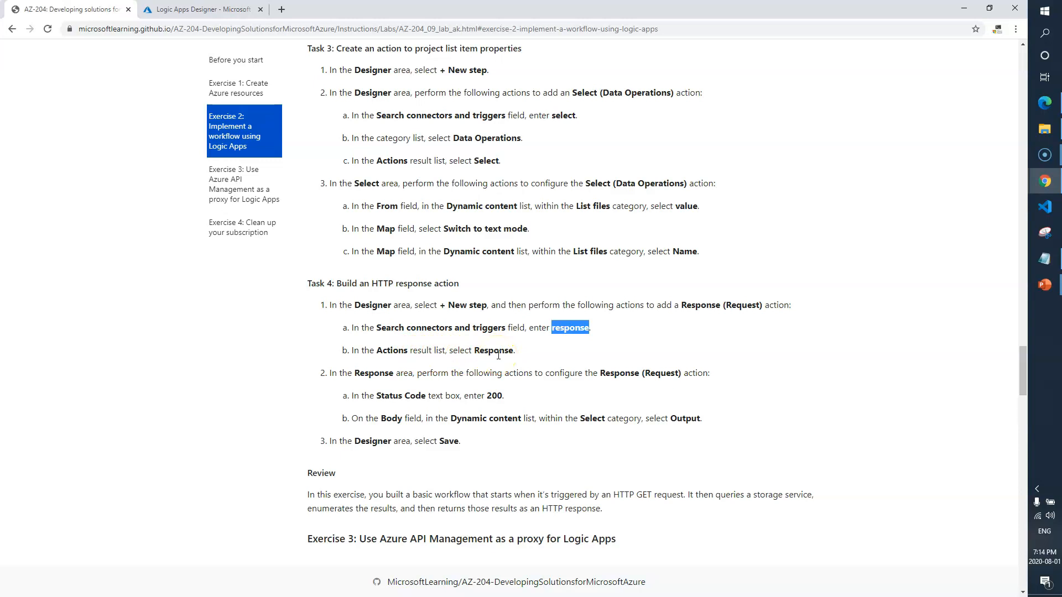
pyautogui.click(188, 9)
pyautogui.click(398, 471)
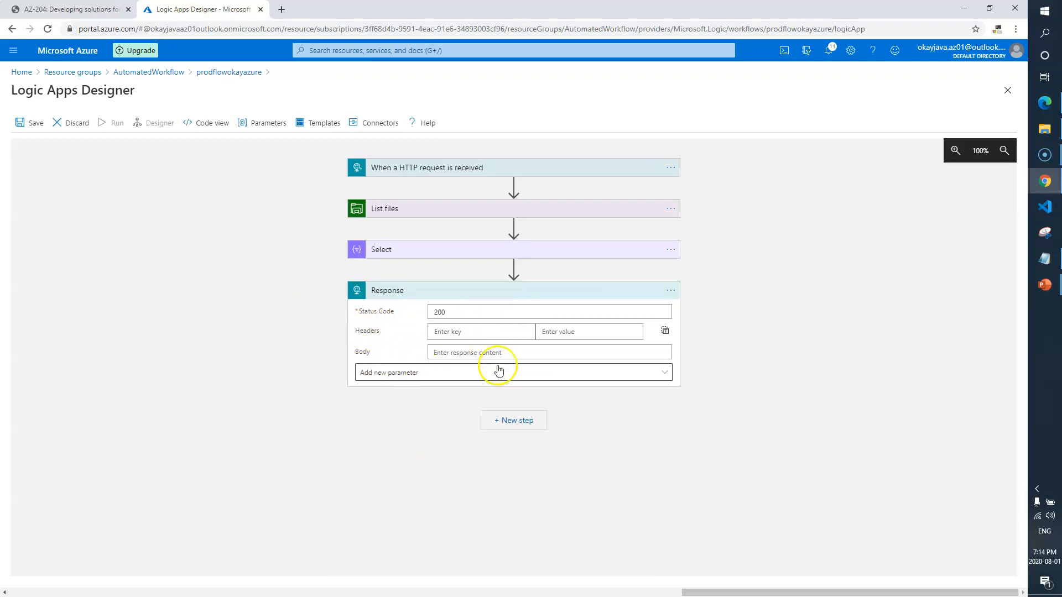
# Set the Response body to the Select action's Output as given in the lab instructions and save the logic app.
pyautogui.click(77, 9)
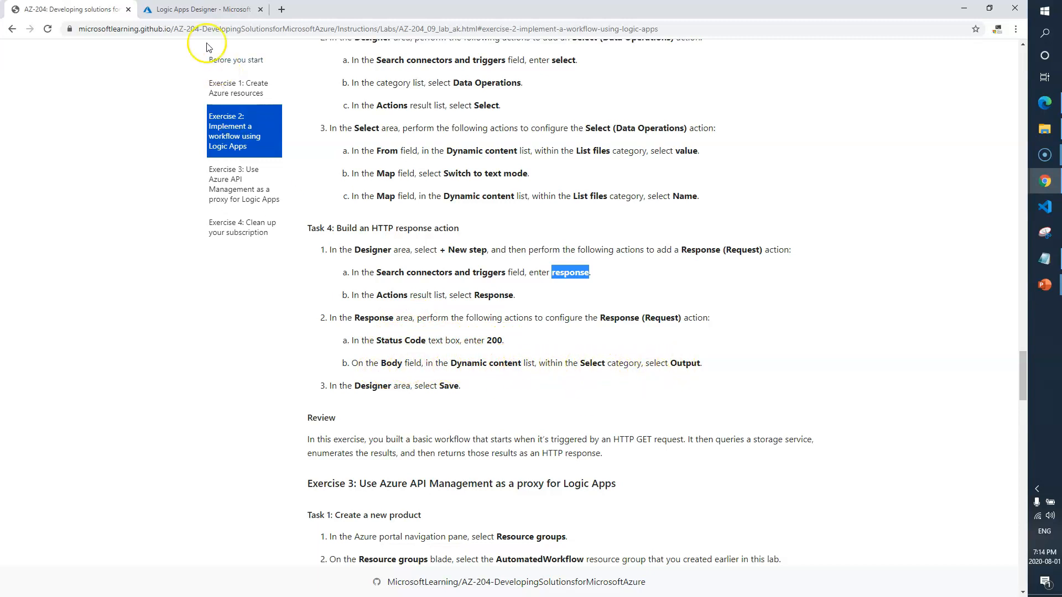
pyautogui.click(199, 10)
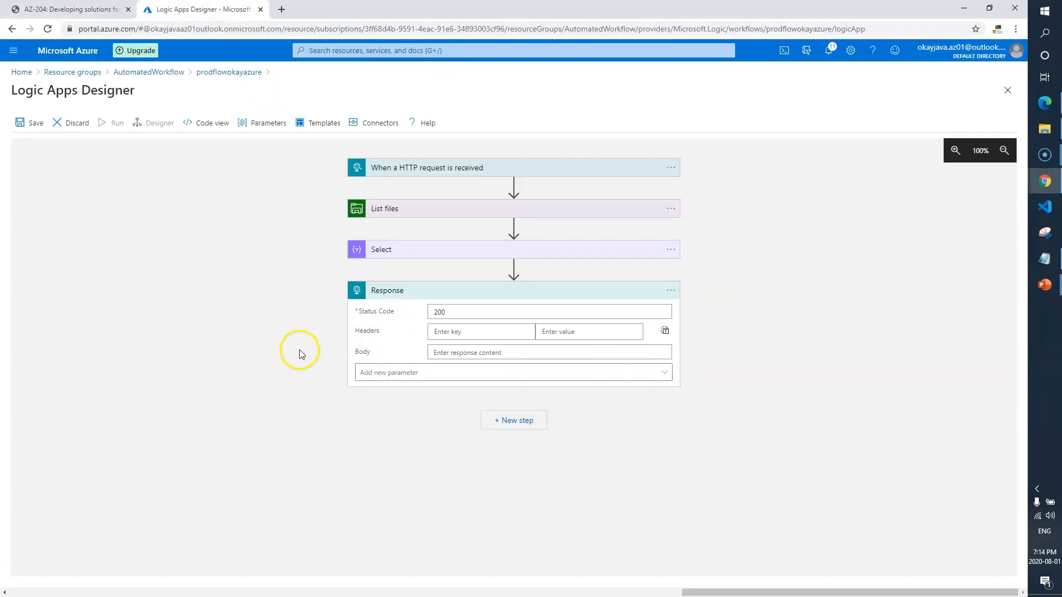
pyautogui.click(445, 352)
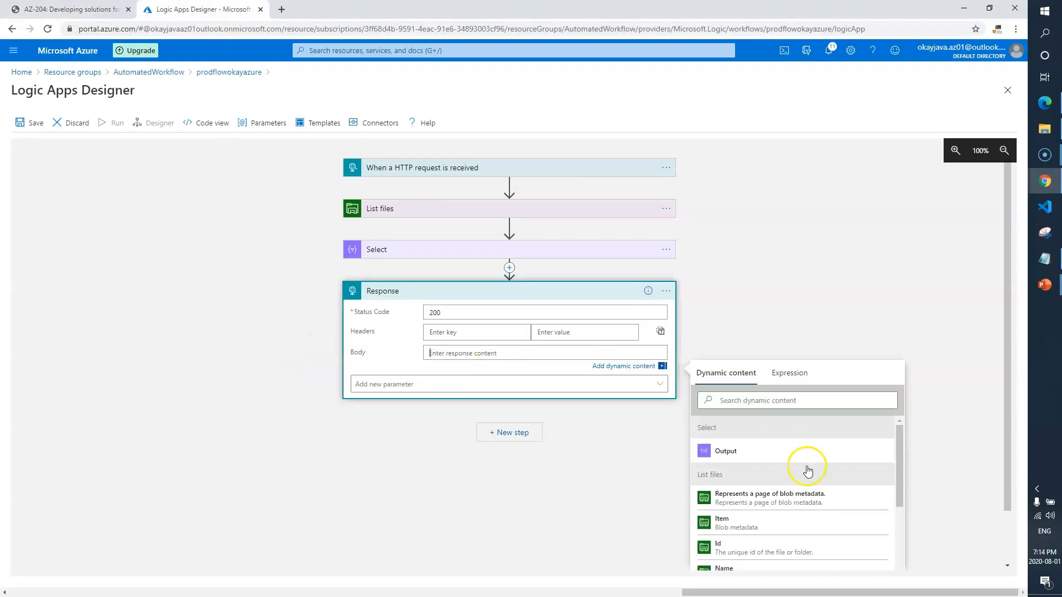
pyautogui.click(726, 451)
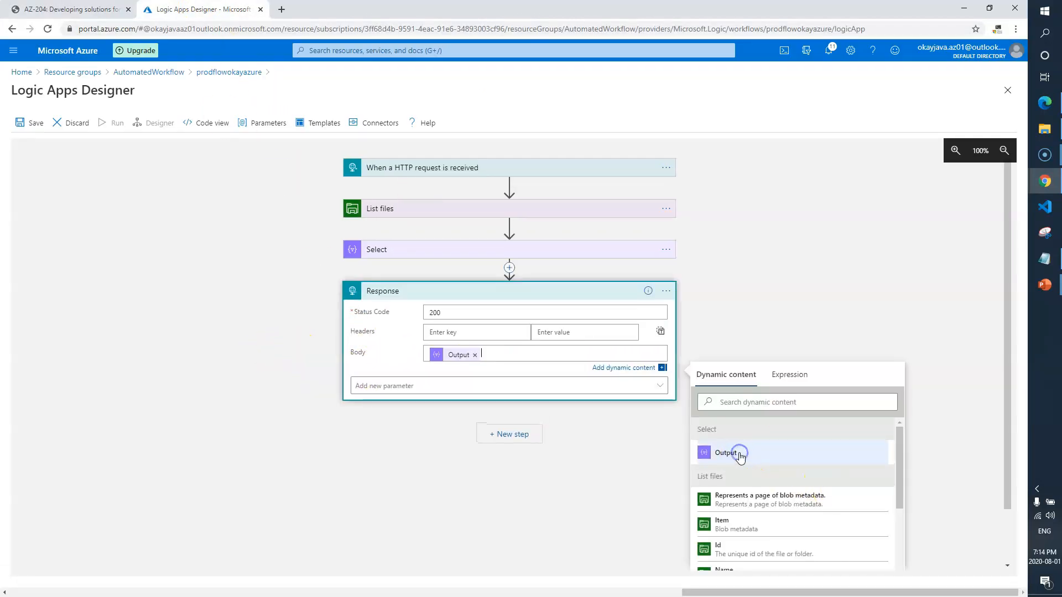
pyautogui.click(377, 465)
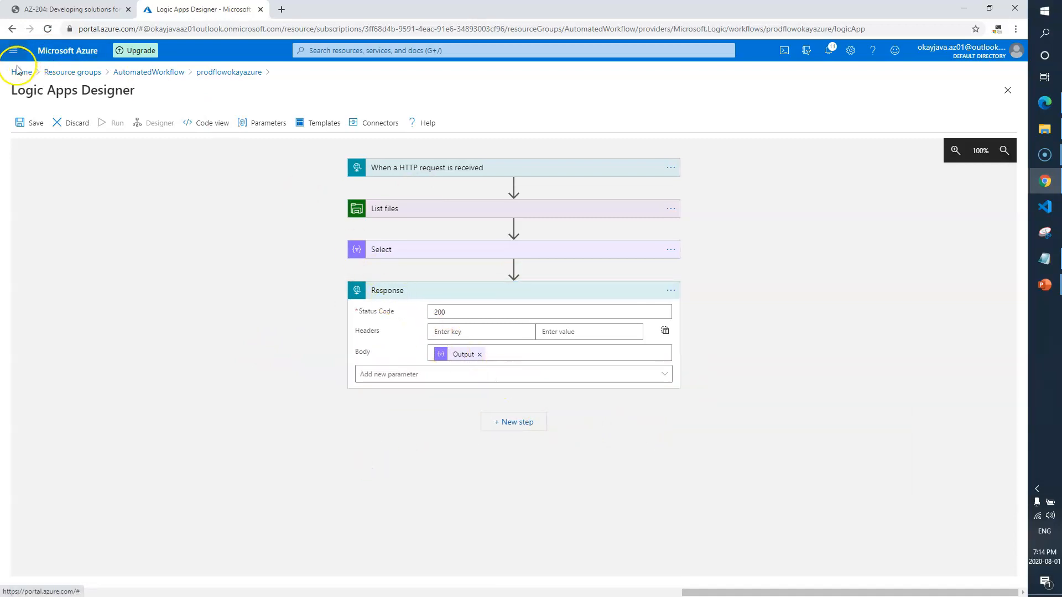
pyautogui.click(28, 122)
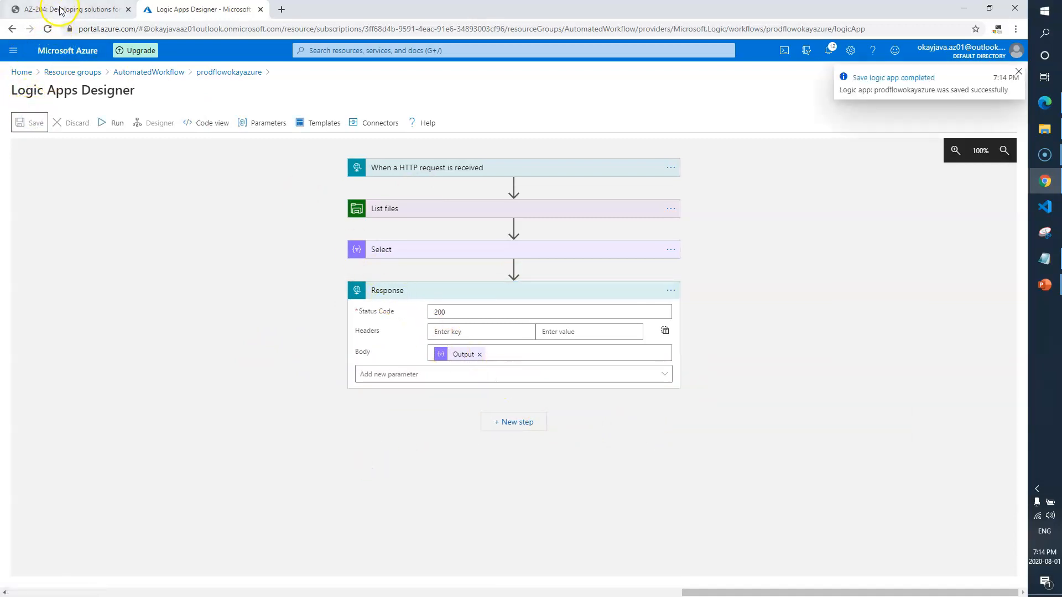
# Check the end of Task 4 and the start of Exercise 3 in the lab instructions.
pyautogui.click(61, 9)
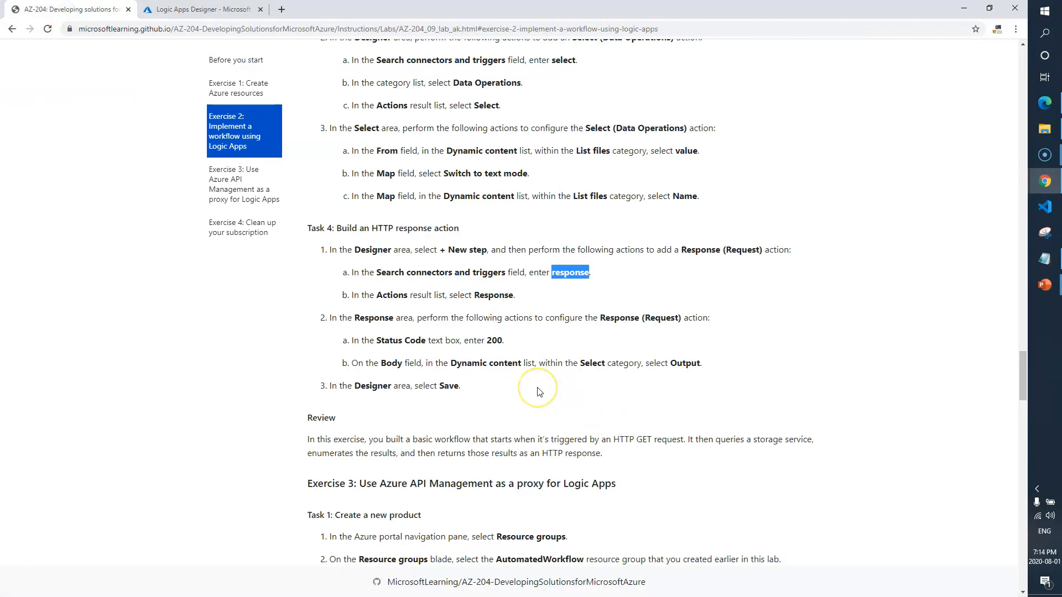
pyautogui.scroll(-1, 539, 392)
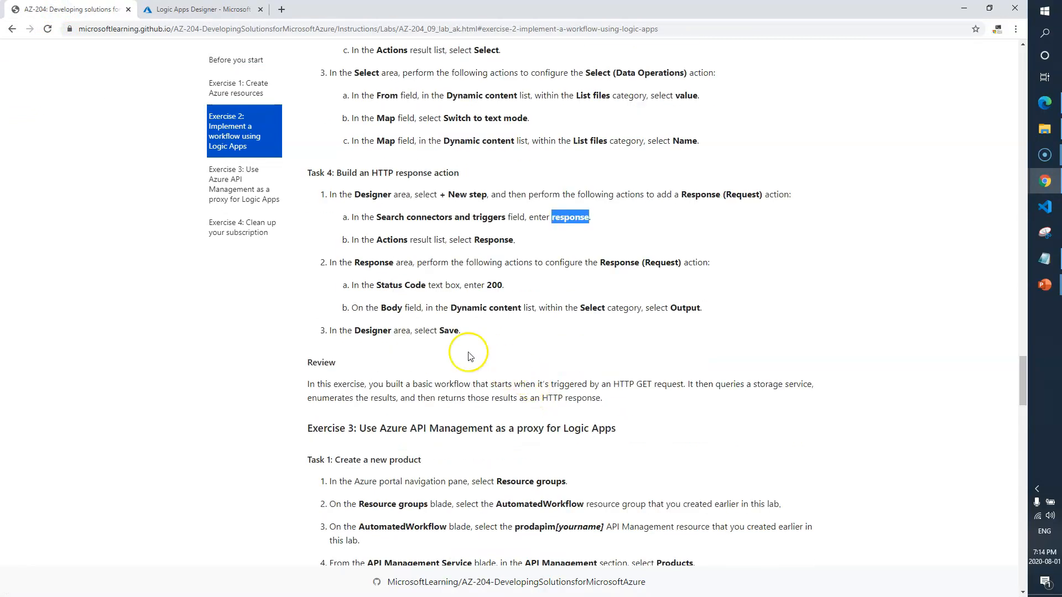